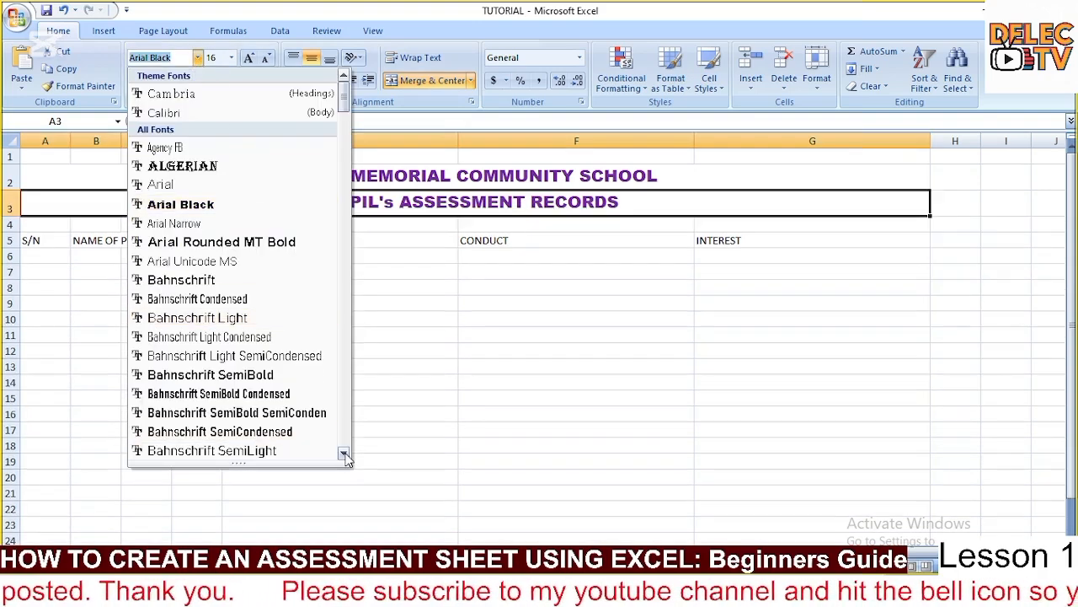
Step: Set the font of the assessment records subtitle in row 3 to Bauhaus 93
{"action": "left_click", "coordinate": [345, 454]}
{"action": "left_click", "coordinate": [344, 455]}
{"action": "left_click", "coordinate": [345, 455]}
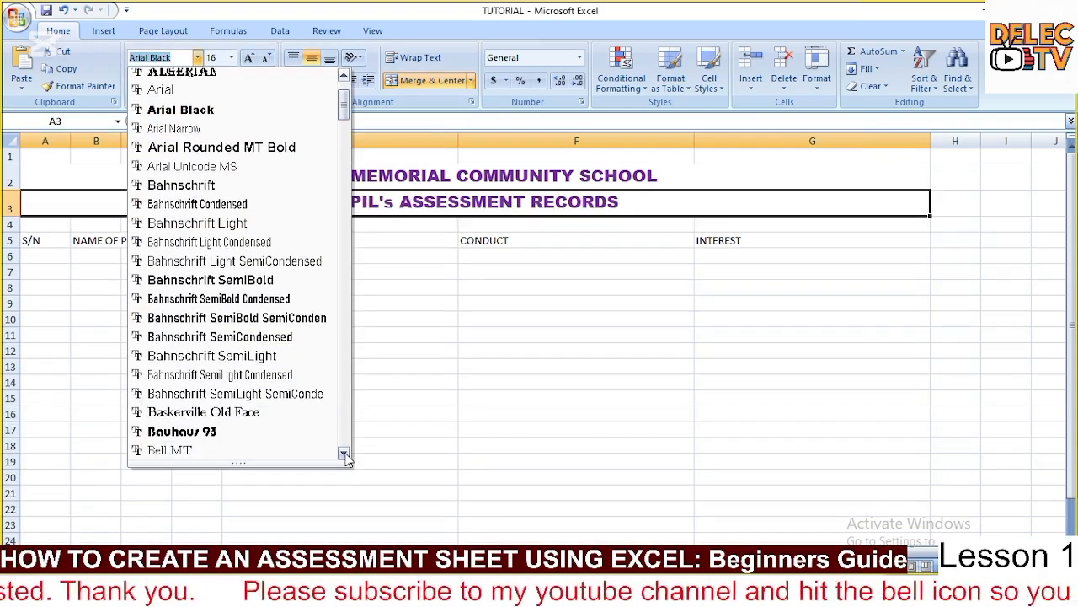
{"action": "left_click", "coordinate": [262, 429]}
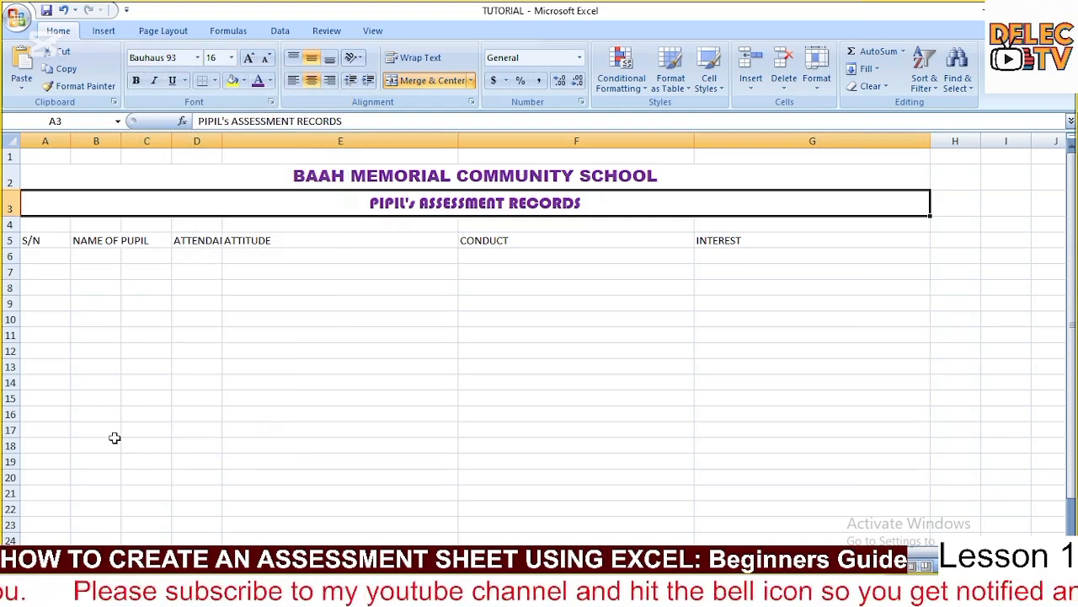
Step: Widen column B to hold the whole NAME OF PUPIL heading and shrink the empty column C to a narrow strip
{"action": "left_click", "coordinate": [99, 240]}
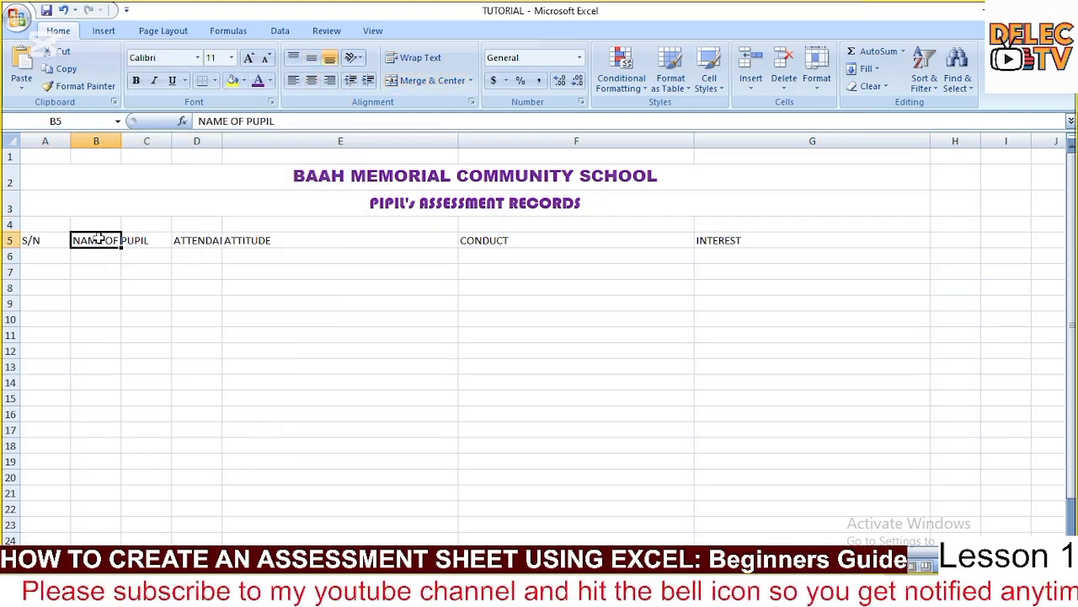
{"action": "left_click_drag", "start_coordinate": [122, 143], "coordinate": [250, 155]}
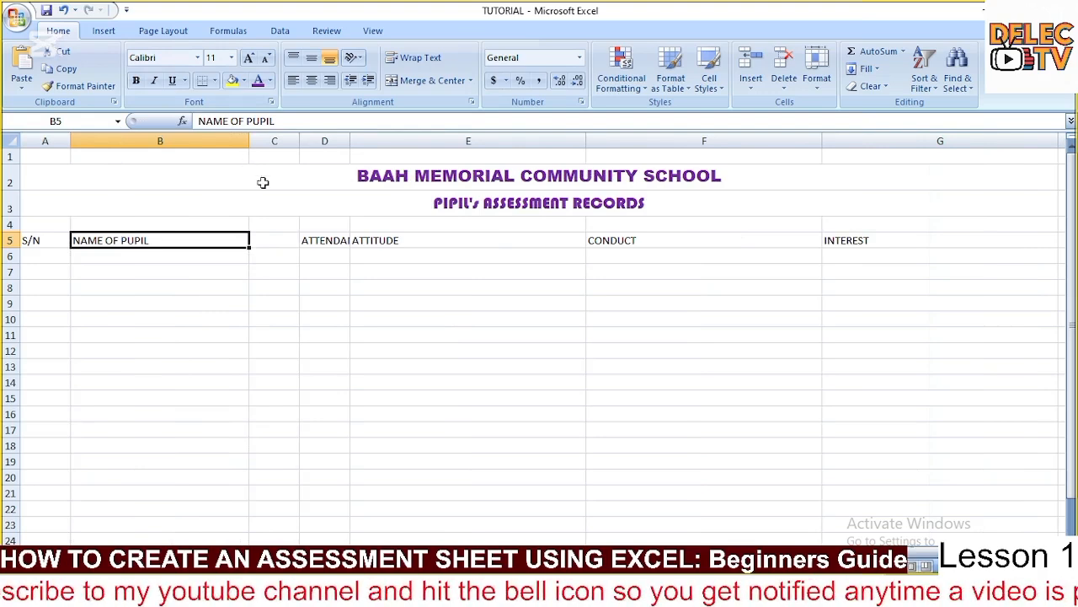
{"action": "left_click", "coordinate": [276, 241]}
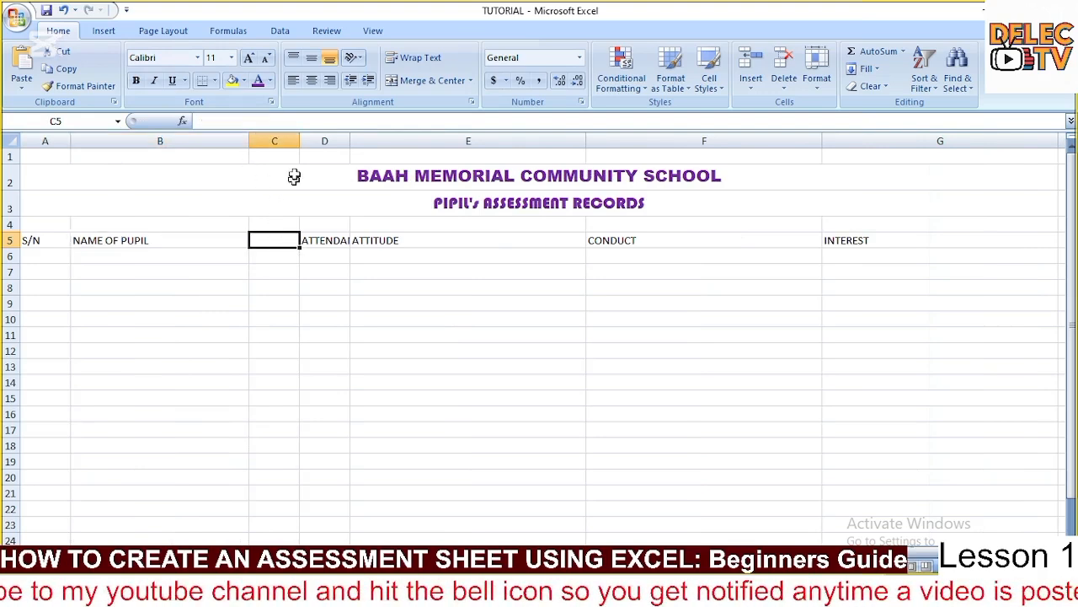
{"action": "left_click_drag", "start_coordinate": [296, 138], "coordinate": [258, 143]}
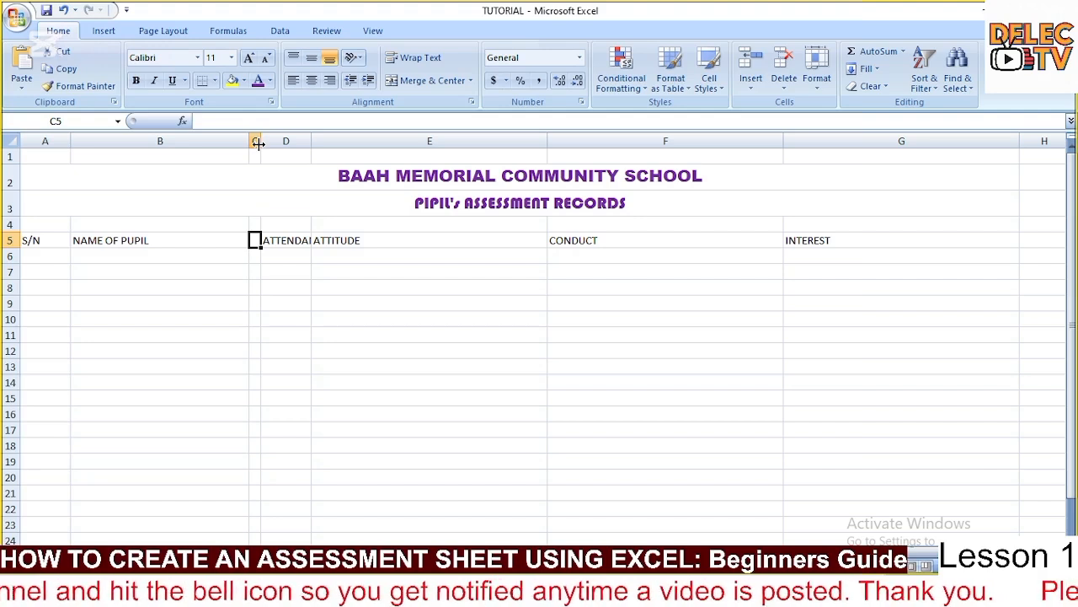
Step: Shorten the attendance heading in cell D5 to "ATTEND."
{"action": "left_click", "coordinate": [286, 241]}
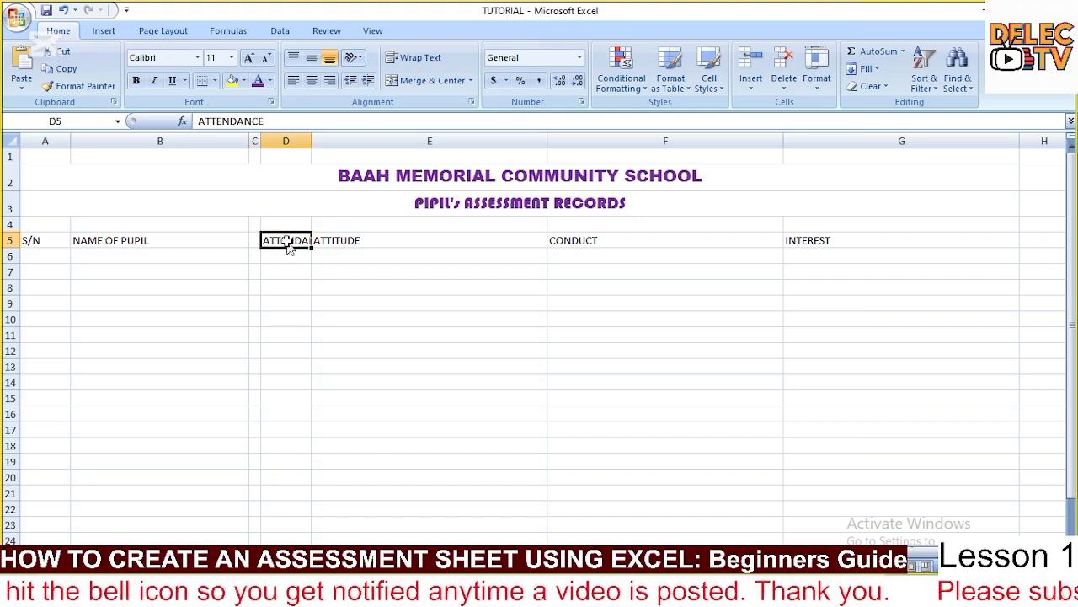
{"action": "left_click", "coordinate": [278, 121]}
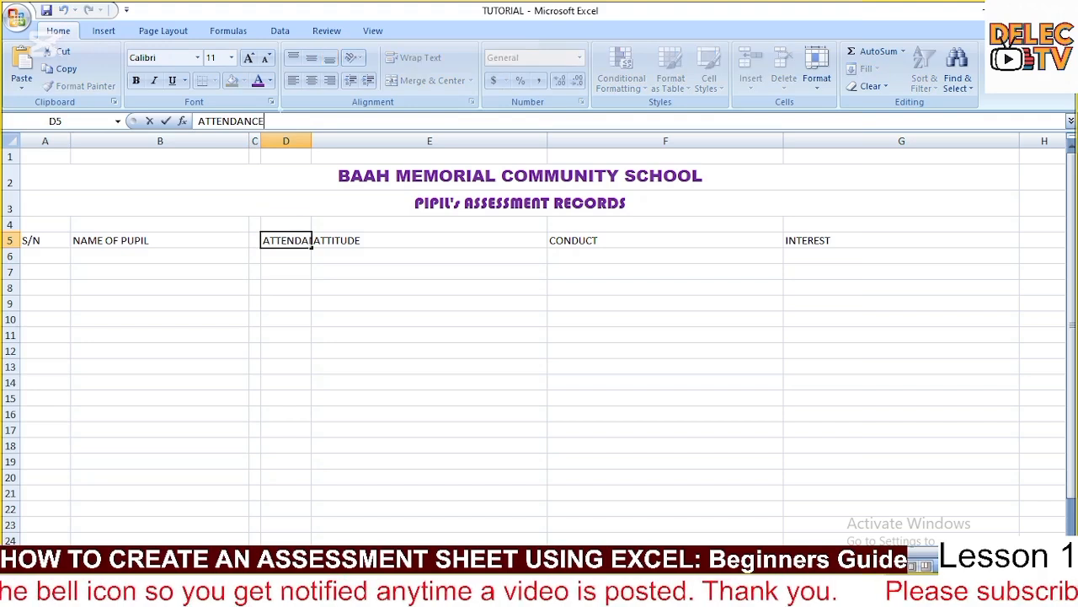
{"action": "key", "text": "BackSpace"}
{"action": "key", "text": "BackSpace"}
{"action": "key", "text": "BackSpace"}
{"action": "key", "text": "BackSpace"}
{"action": "key", "text": "BackSpace"}
{"action": "key", "text": "BackSpace"}
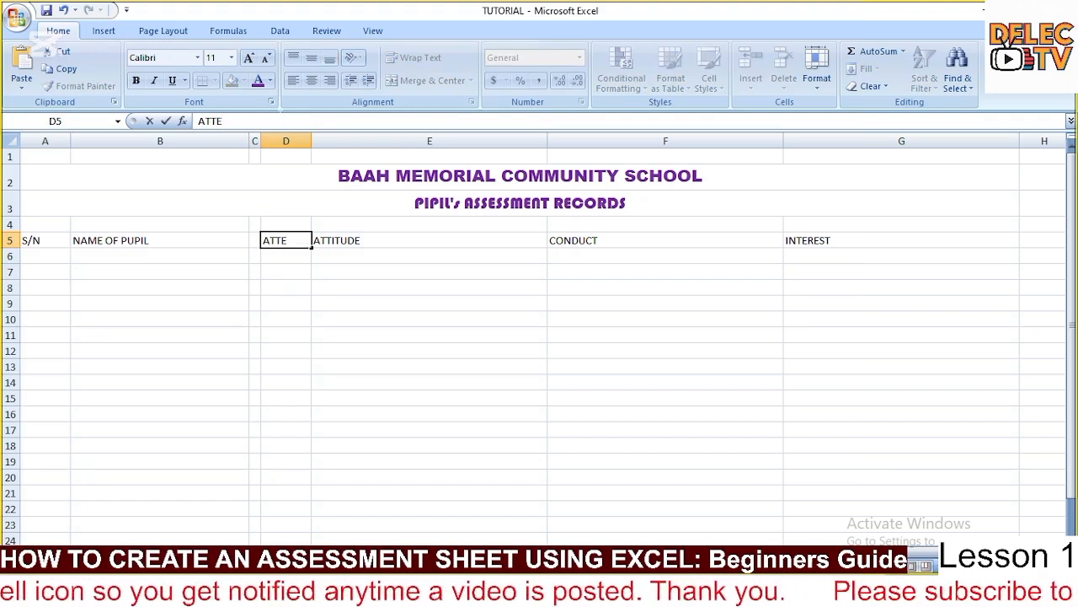
{"action": "type", "text": "N"}
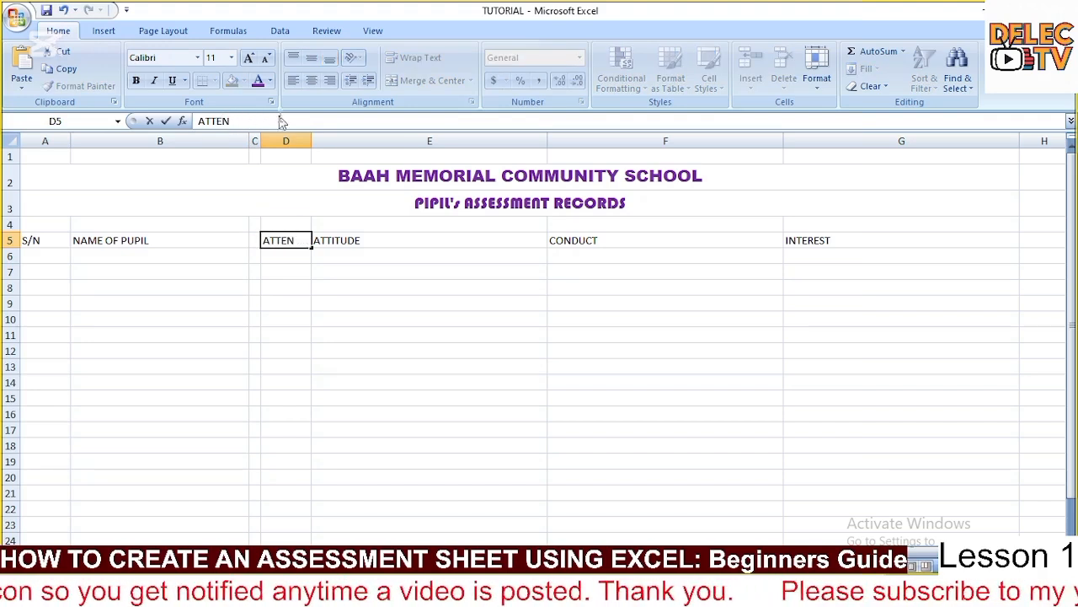
{"action": "type", "text": "D."}
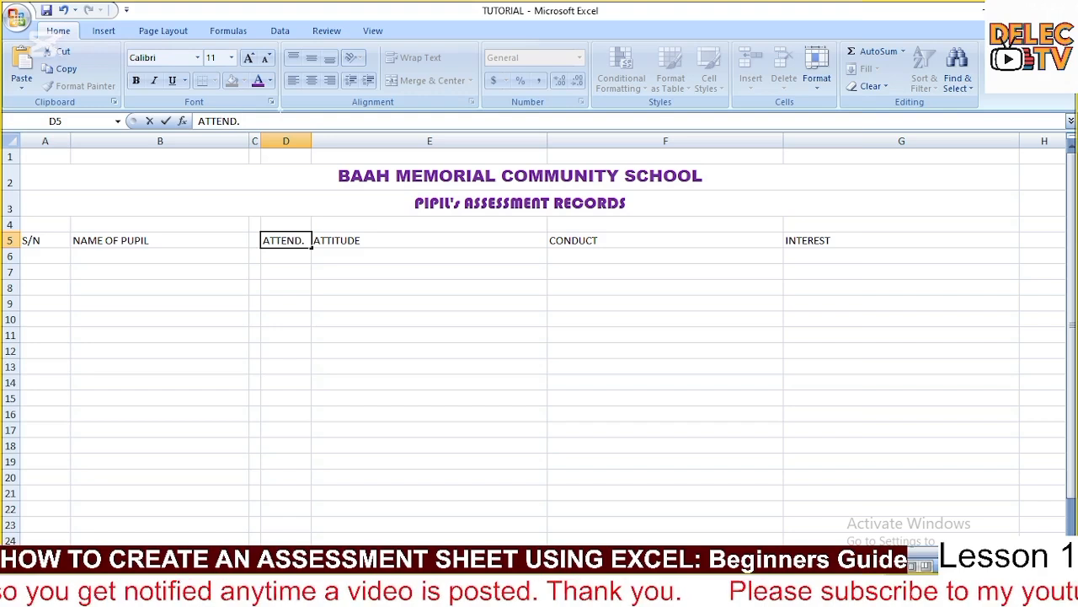
{"action": "key", "text": "Return"}
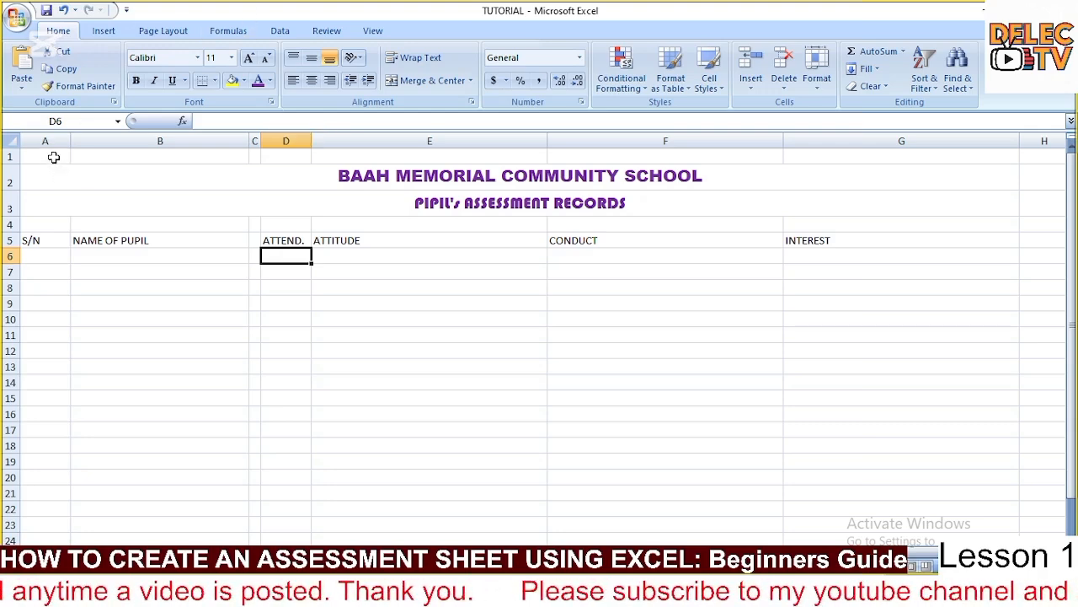
Step: Set up outline and inside borders in a medium solid line for cells A1 through G28
{"action": "left_click_drag", "start_coordinate": [53, 156], "coordinate": [113, 368]}
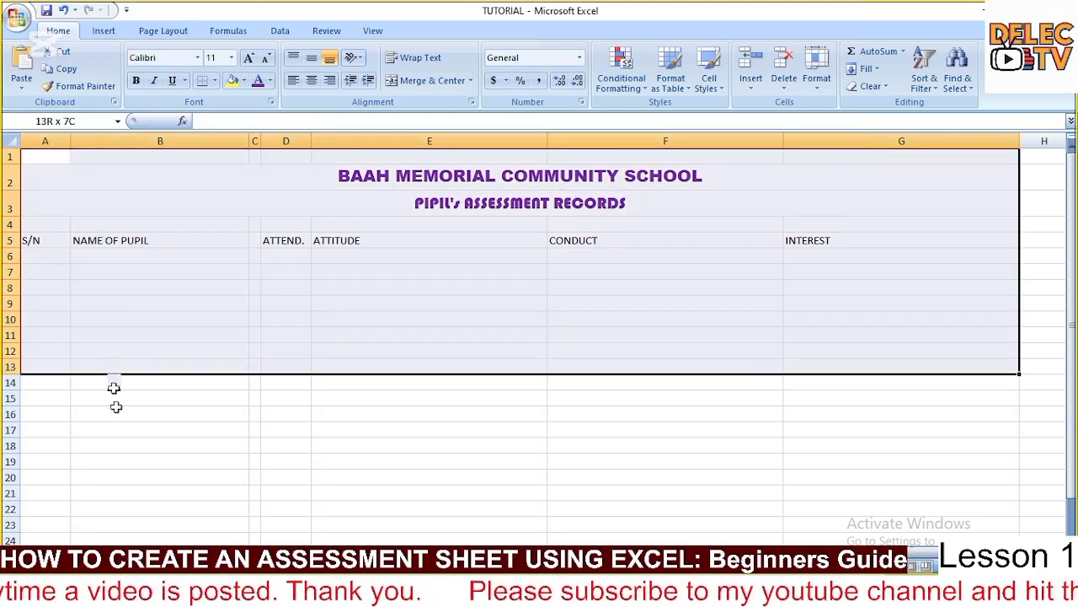
{"action": "left_click_drag", "start_coordinate": [117, 407], "coordinate": [125, 528]}
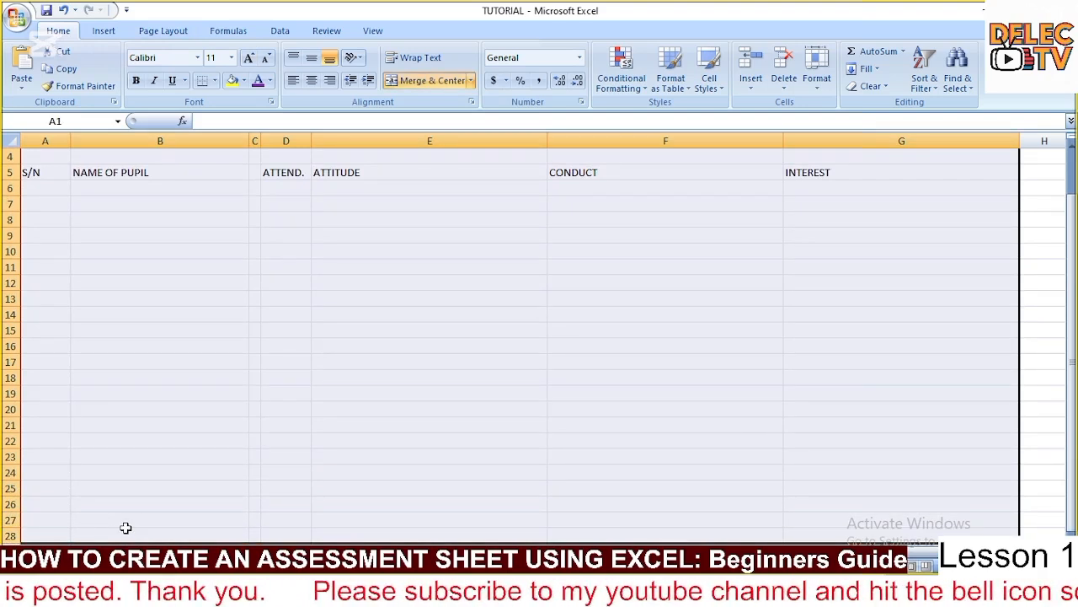
{"action": "right_click", "coordinate": [125, 528]}
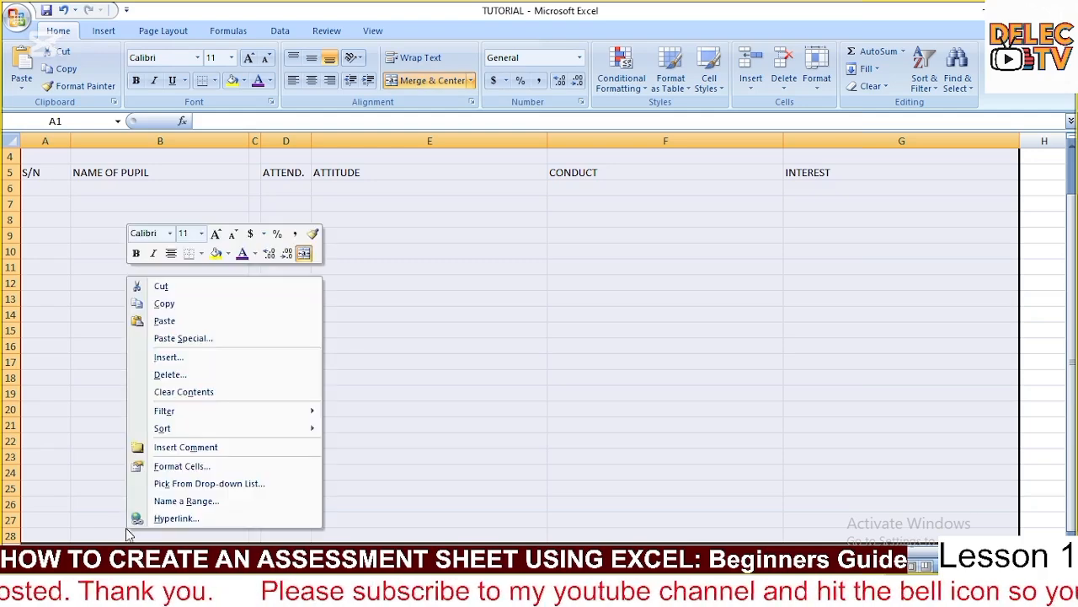
{"action": "left_click", "coordinate": [180, 468]}
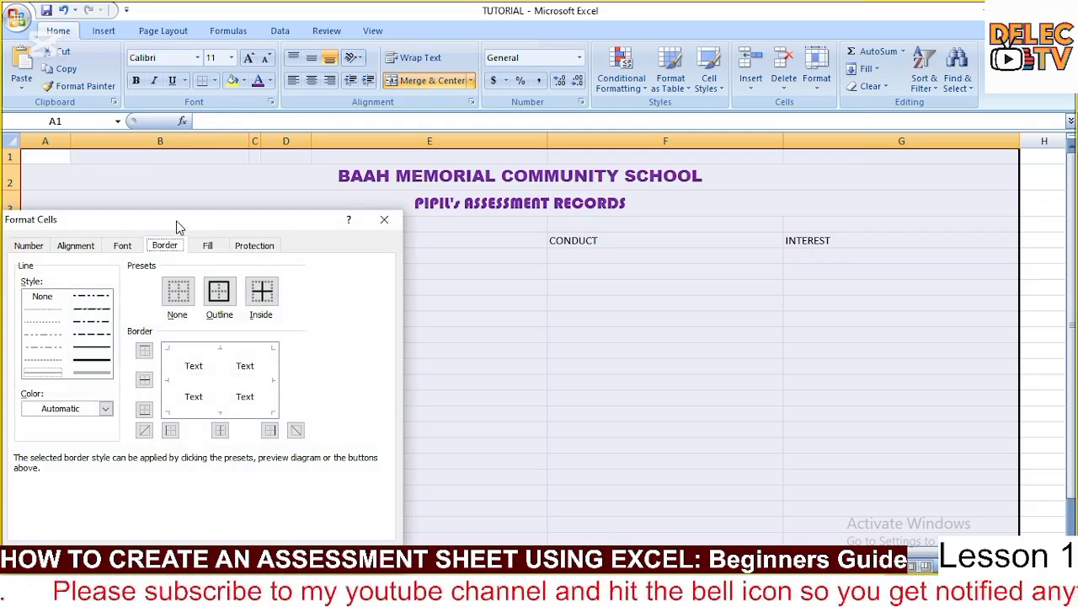
{"action": "left_click_drag", "start_coordinate": [177, 228], "coordinate": [348, 244]}
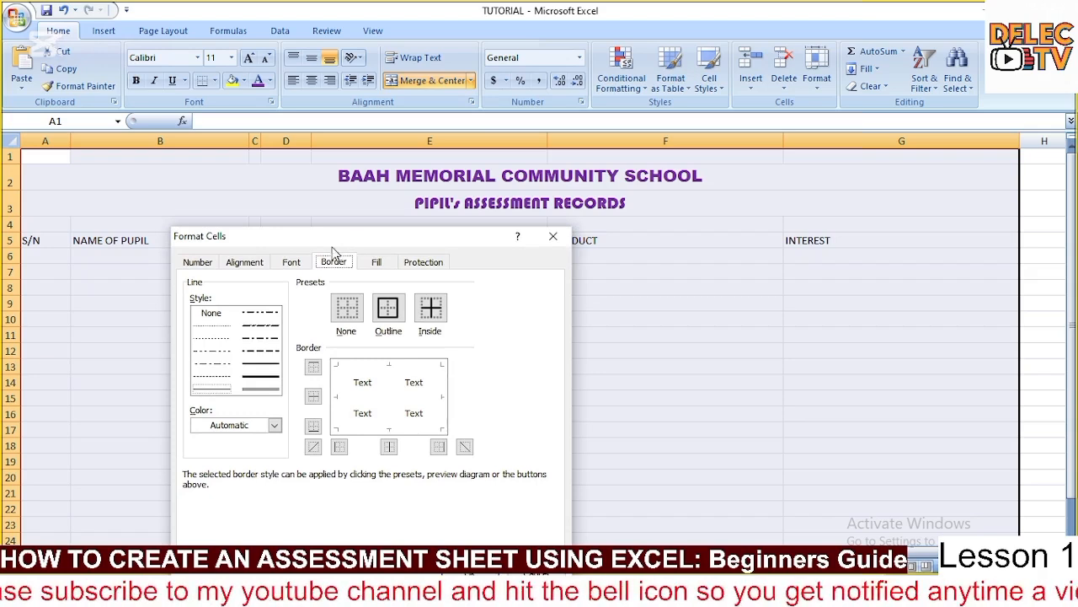
{"action": "left_click", "coordinate": [256, 368]}
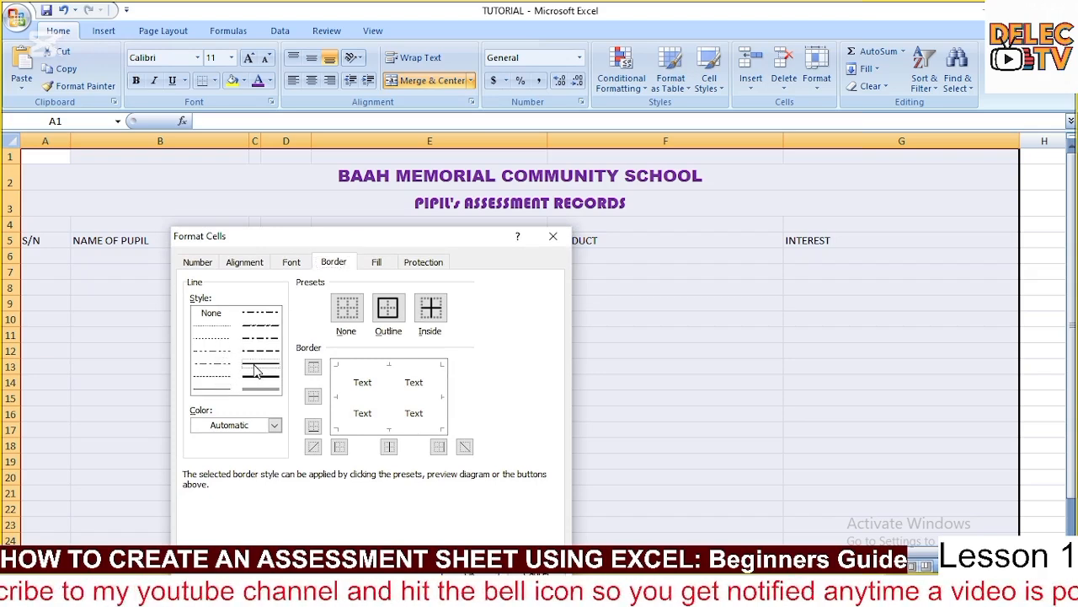
{"action": "left_click", "coordinate": [391, 317]}
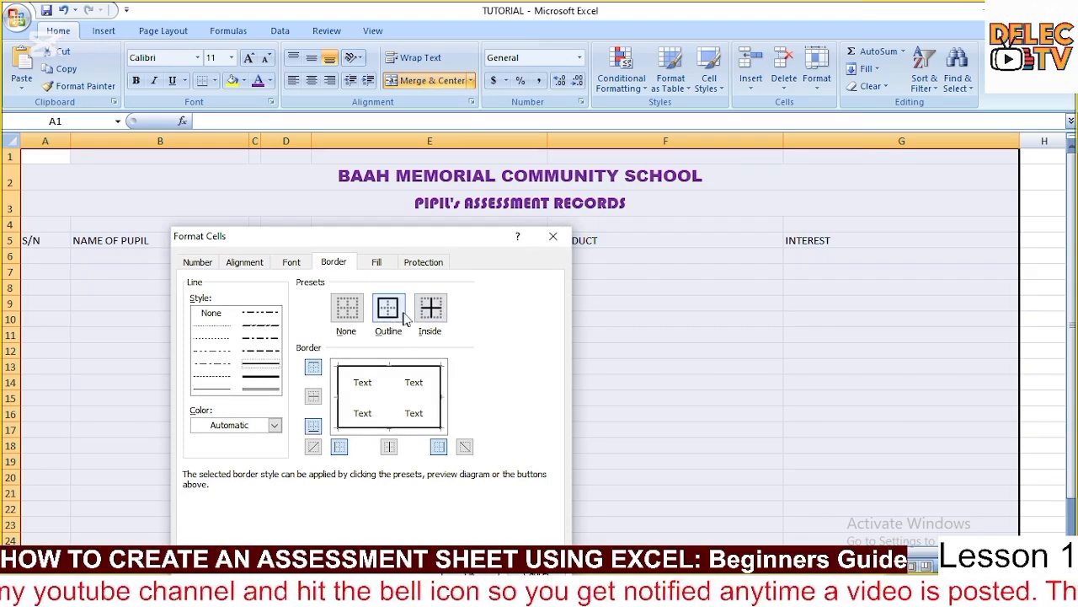
{"action": "left_click", "coordinate": [430, 313]}
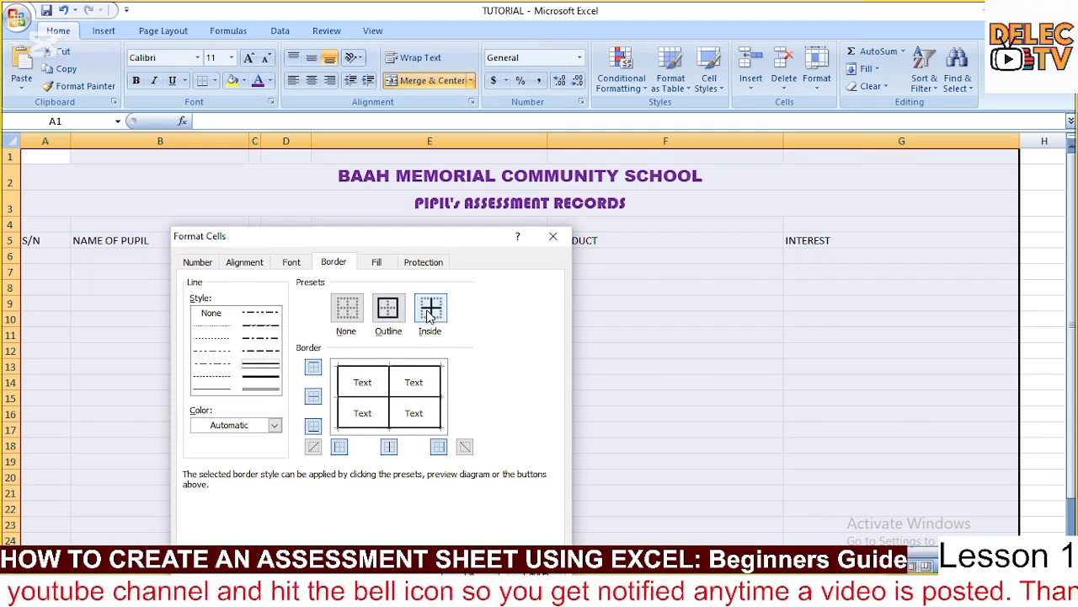
Step: Choose red as the border line color and apply the border settings to the selected range
{"action": "left_click", "coordinate": [274, 425]}
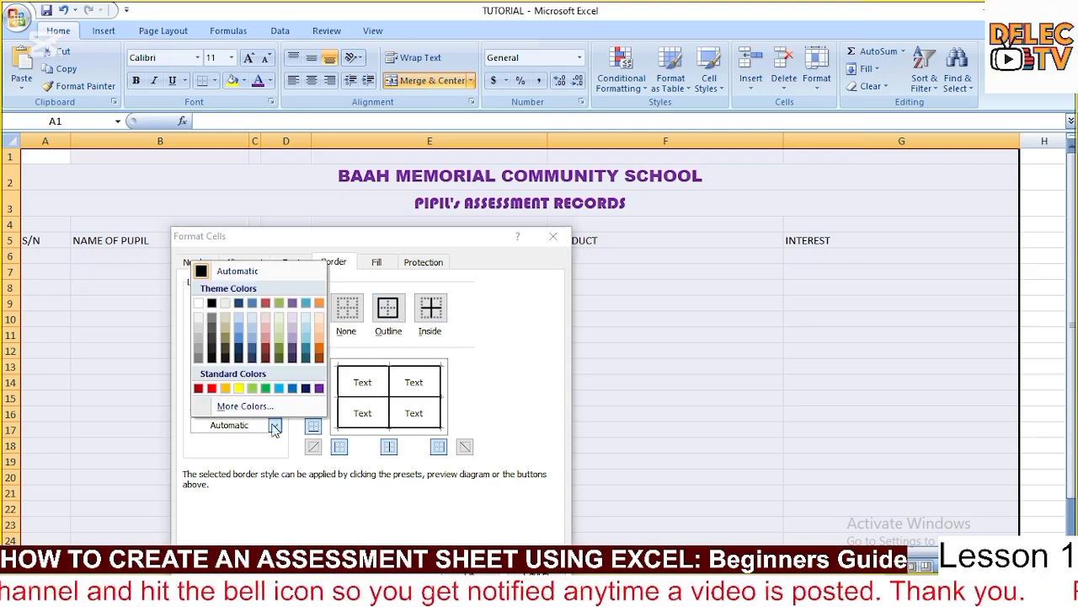
{"action": "left_click", "coordinate": [213, 388]}
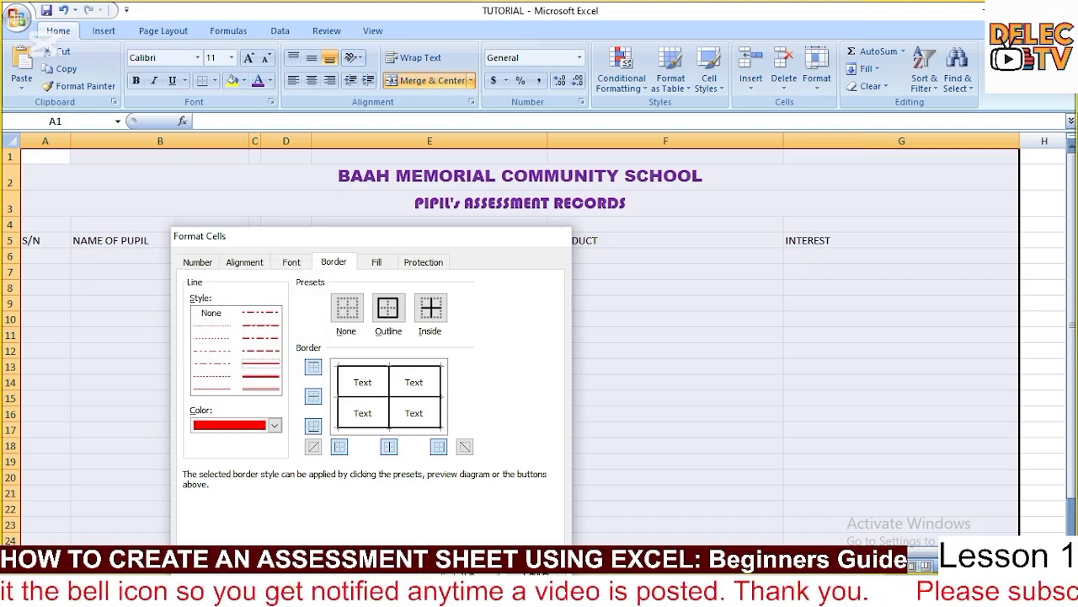
{"action": "key", "text": "Return"}
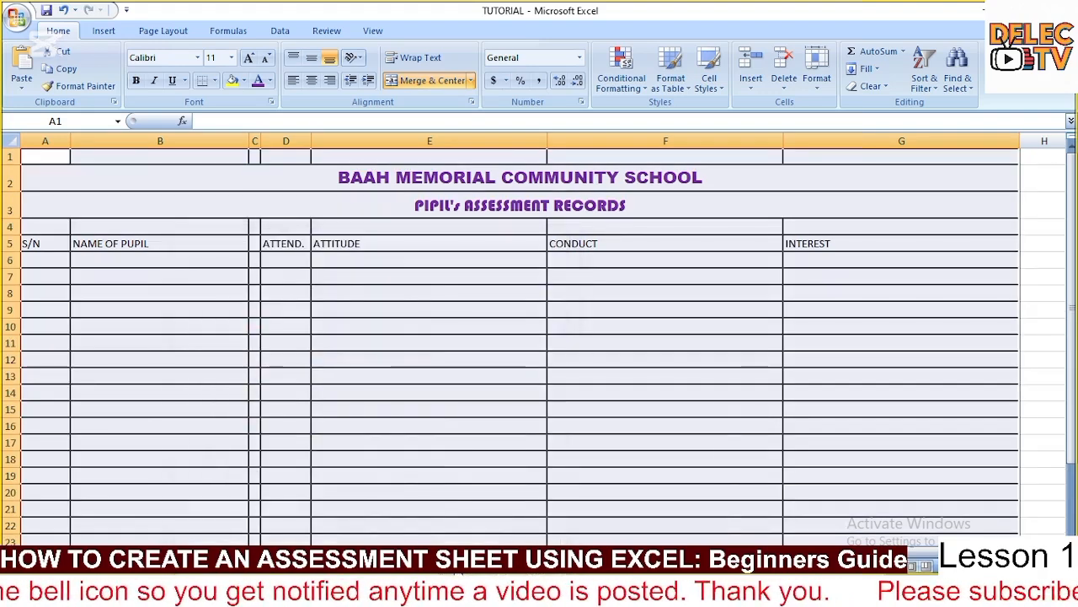
{"action": "left_click", "coordinate": [529, 458]}
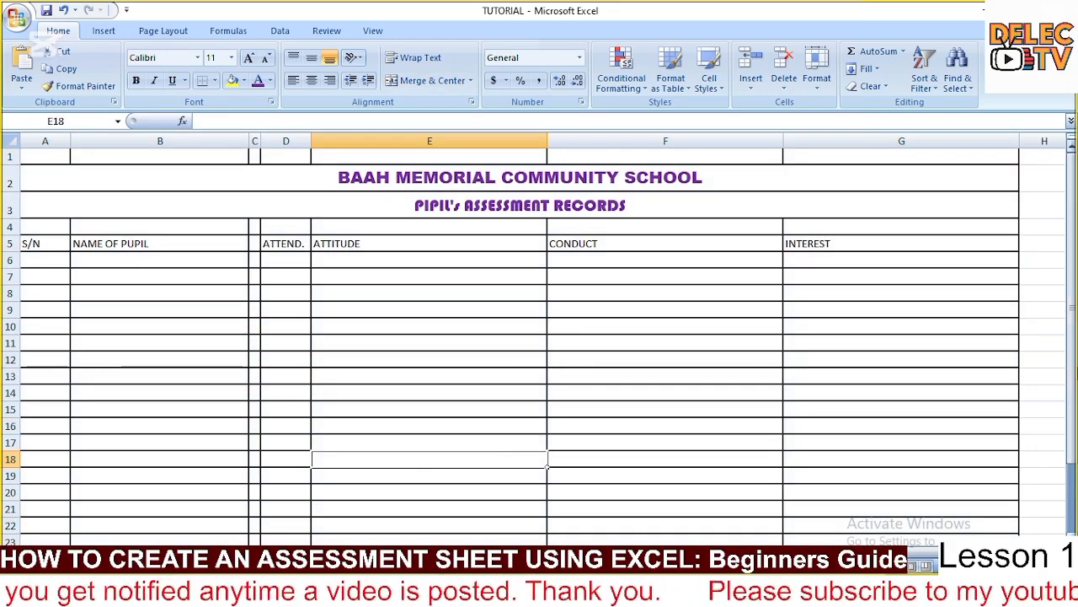
{"action": "left_click", "coordinate": [1070, 385]}
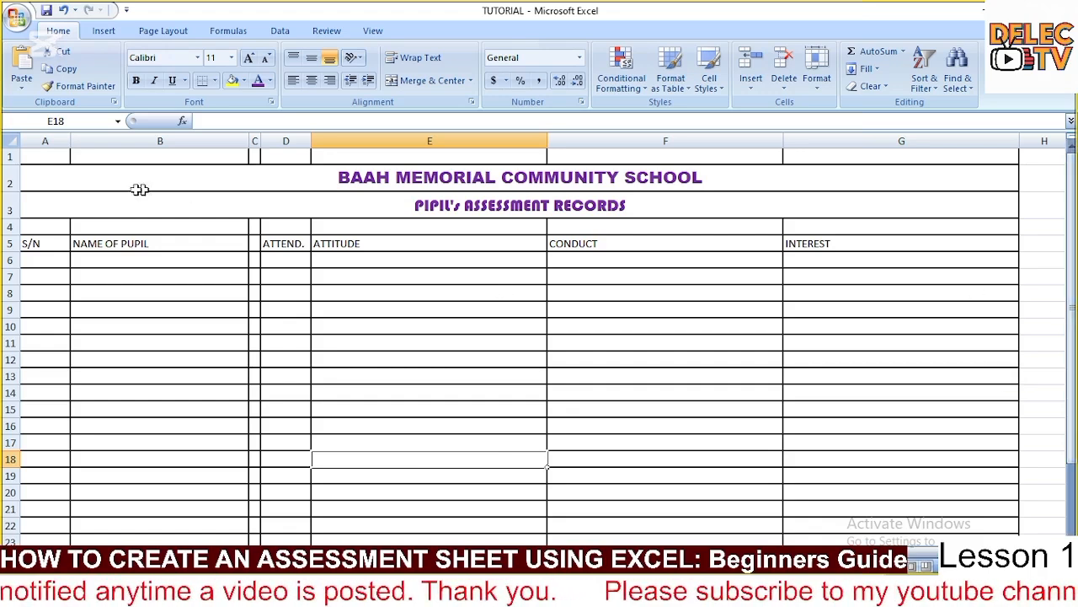
Step: Recolor the outline and inside borders of cells A1 through G28 red
{"action": "left_click", "coordinate": [41, 160]}
{"action": "left_click_drag", "start_coordinate": [41, 161], "coordinate": [106, 515]}
{"action": "right_click", "coordinate": [106, 516]}
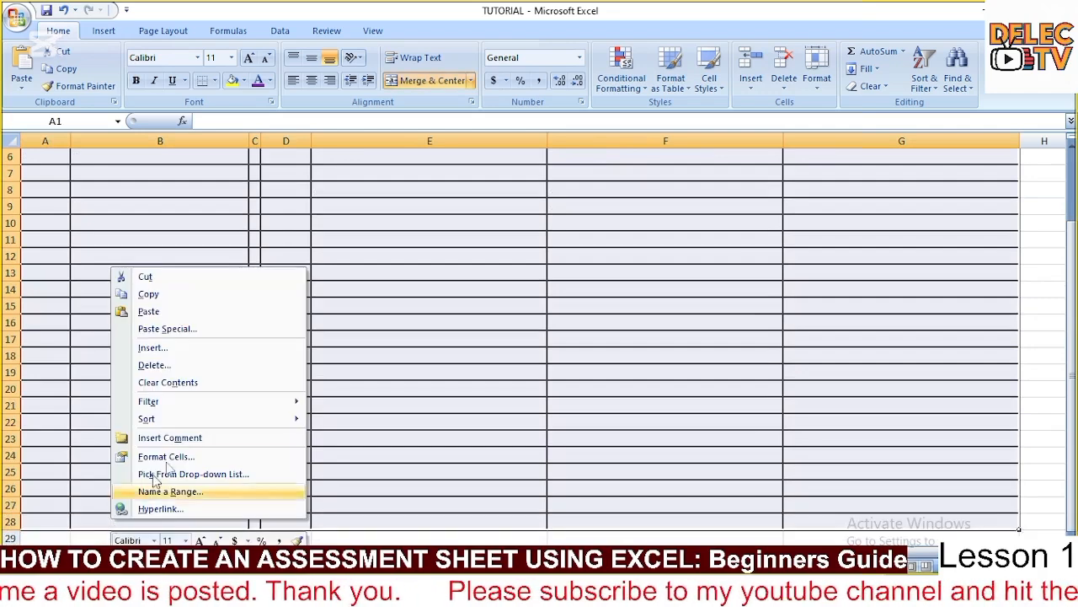
{"action": "left_click", "coordinate": [178, 456]}
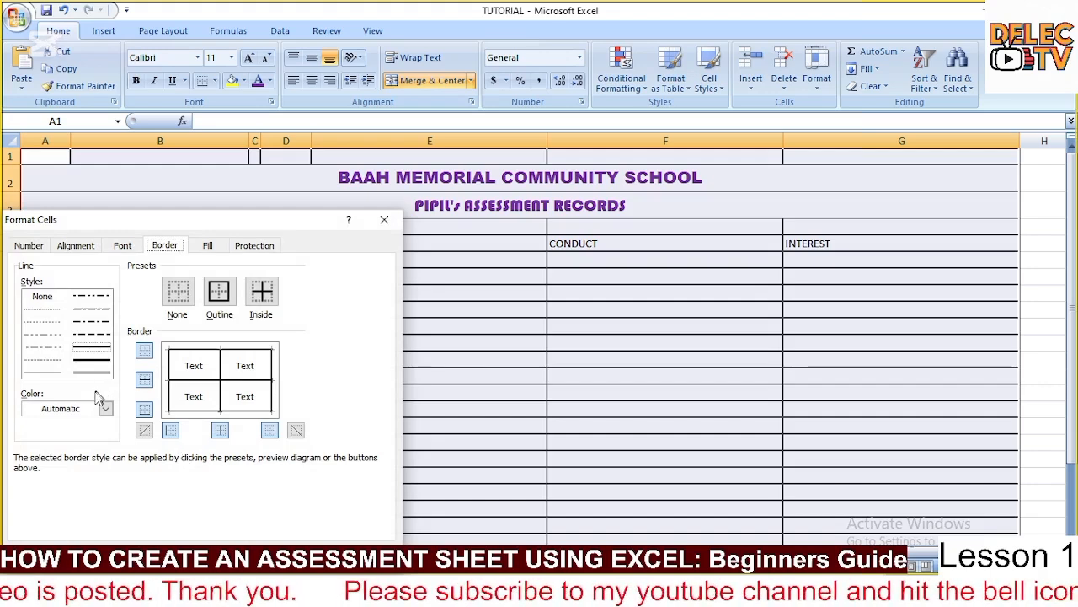
{"action": "left_click", "coordinate": [105, 408]}
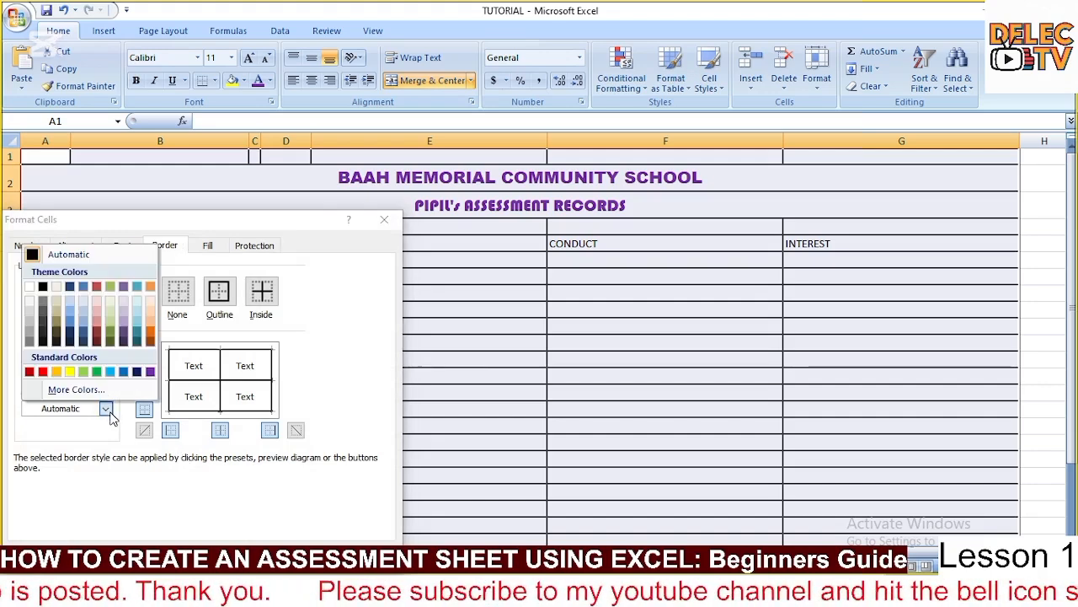
{"action": "left_click", "coordinate": [44, 372]}
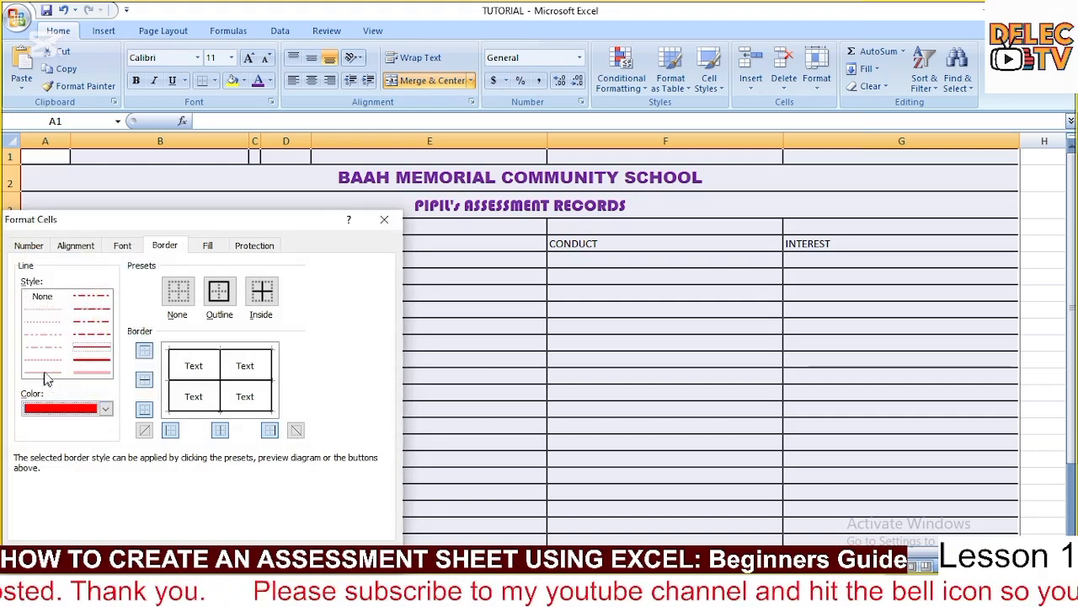
{"action": "left_click", "coordinate": [219, 291]}
{"action": "left_click", "coordinate": [269, 292]}
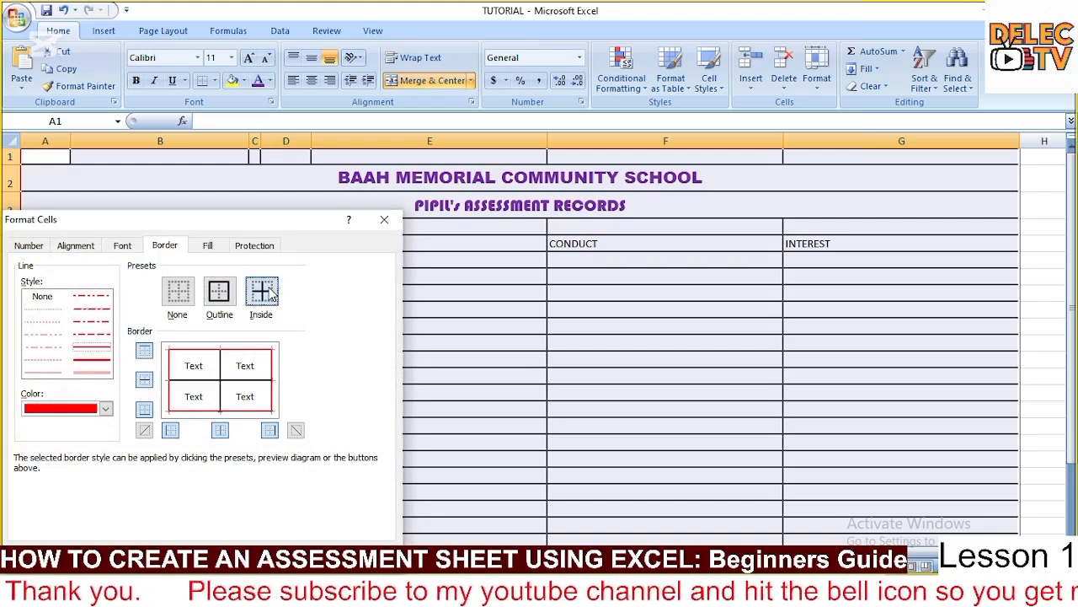
{"action": "left_click", "coordinate": [296, 557]}
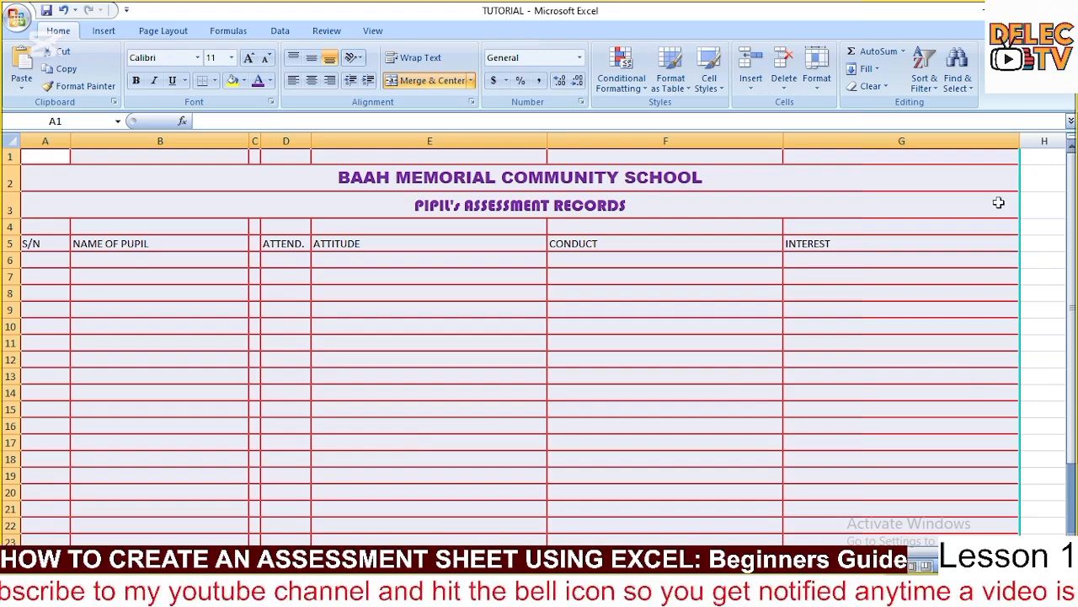
{"action": "left_click", "coordinate": [769, 377]}
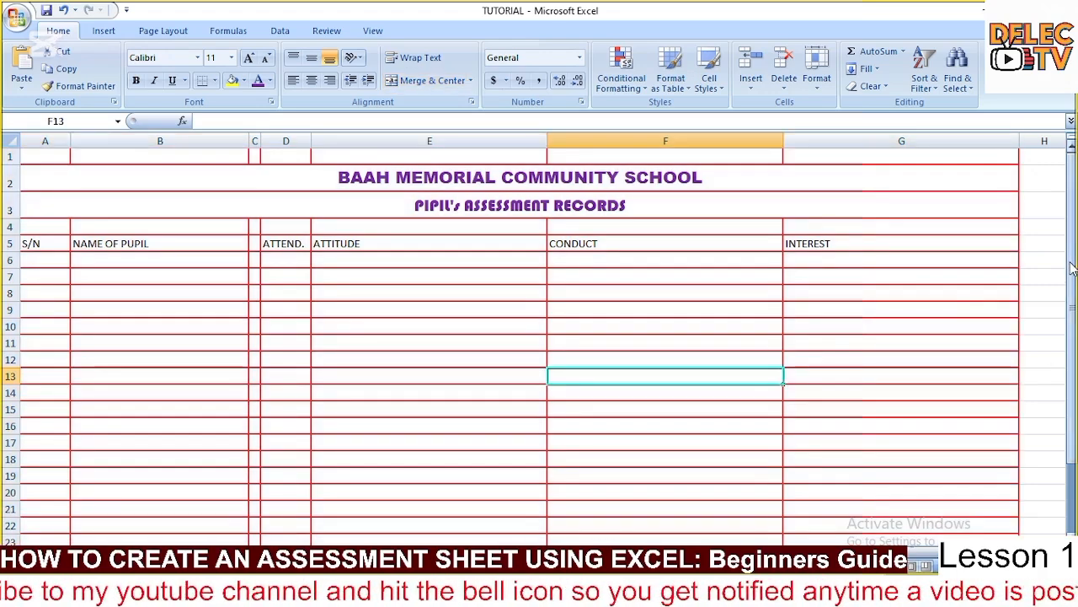
{"action": "left_click_drag", "start_coordinate": [1073, 267], "coordinate": [1073, 267]}
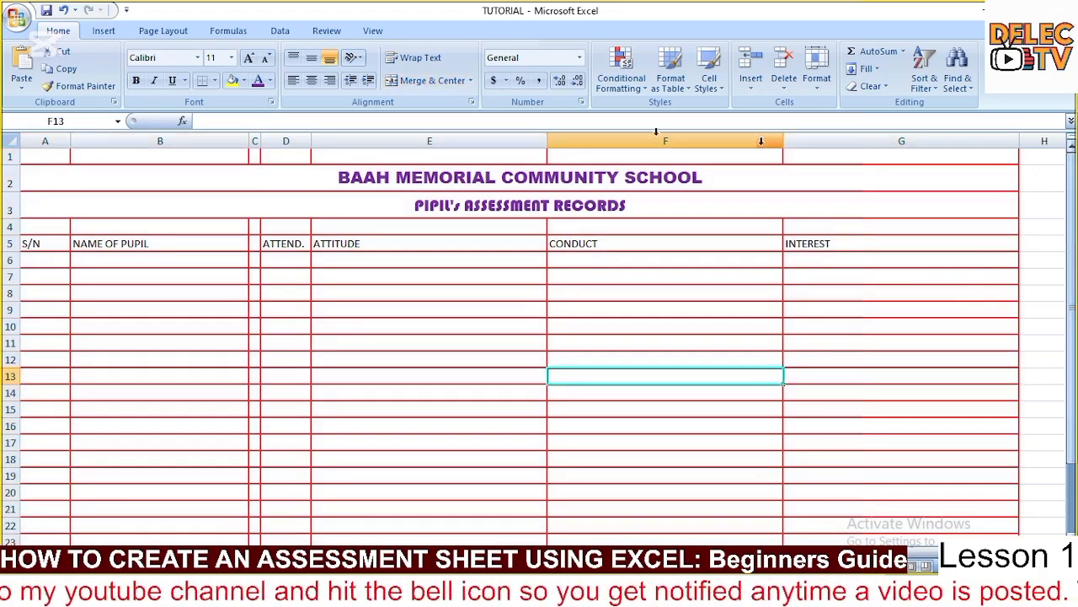
Step: Hide row 1 above the school name title
{"action": "left_click", "coordinate": [9, 155]}
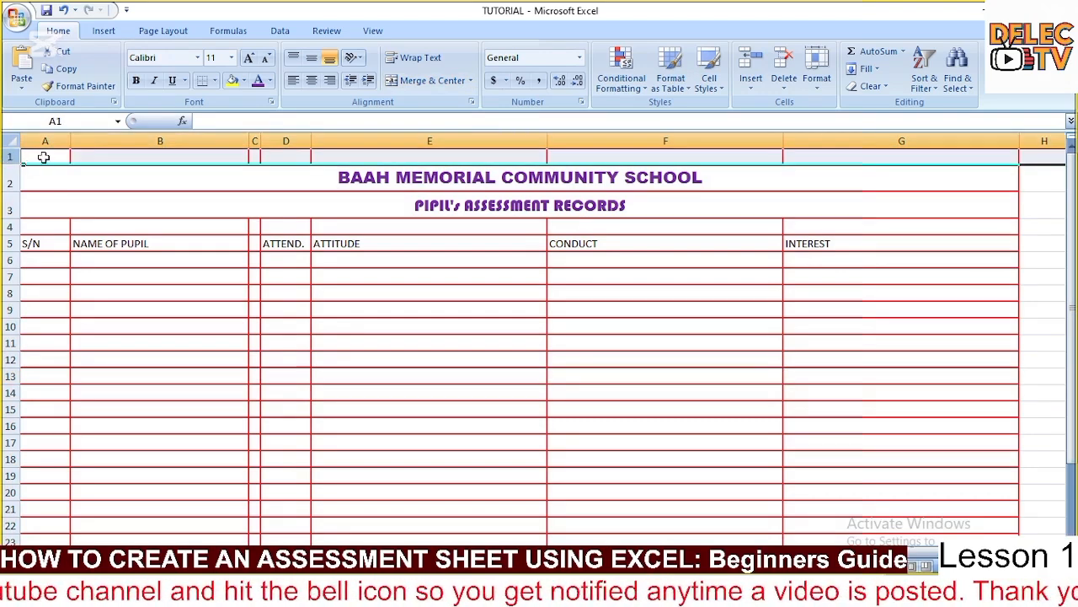
{"action": "right_click", "coordinate": [46, 160]}
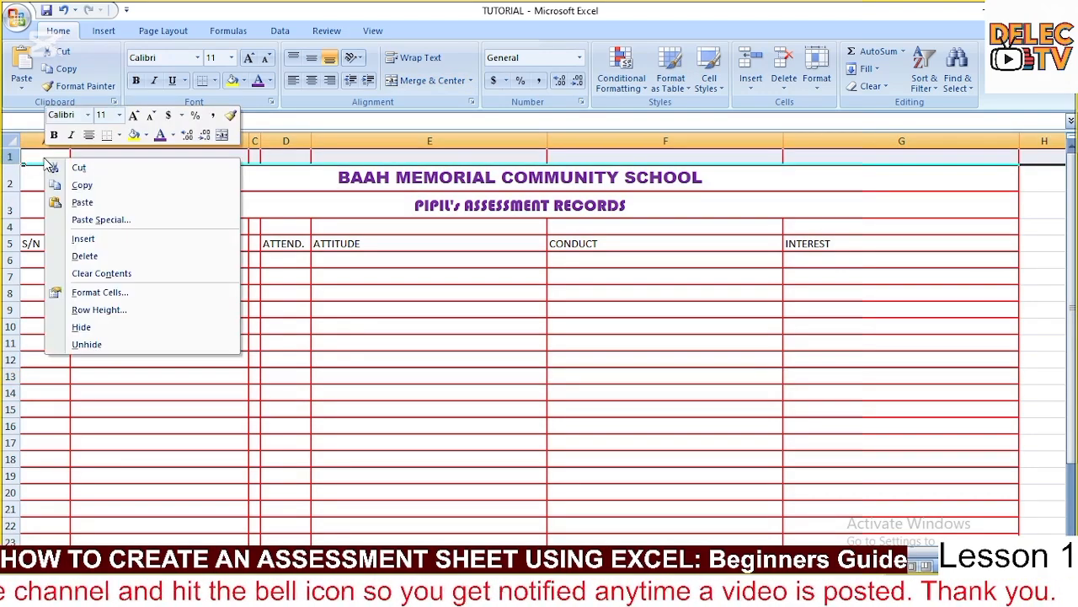
{"action": "left_click", "coordinate": [97, 328]}
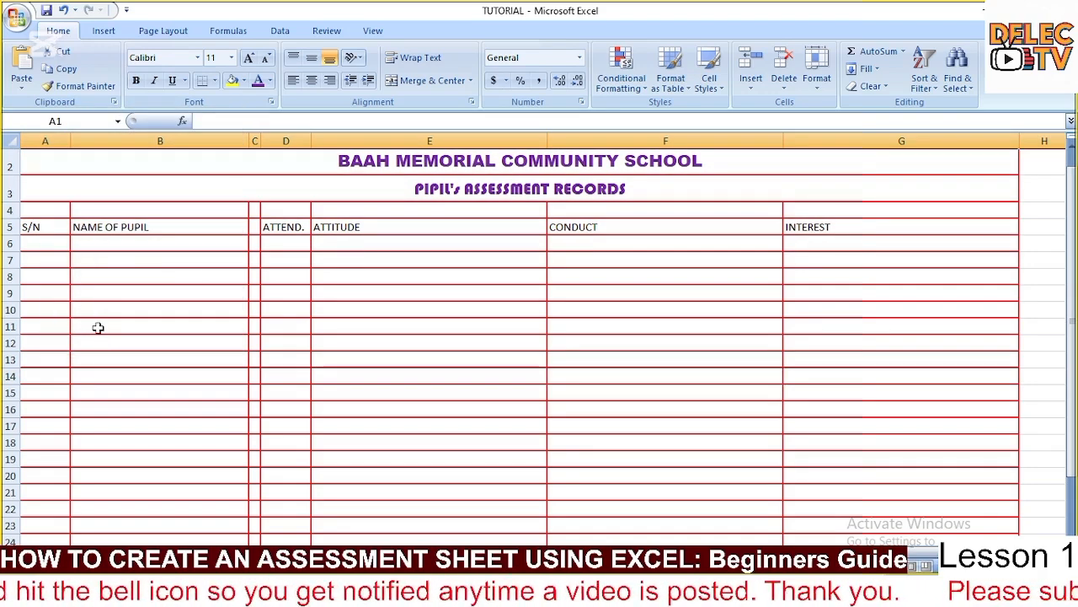
Step: Remove the horizontal borders from column C, keeping only red left and right borders
{"action": "left_click", "coordinate": [254, 141]}
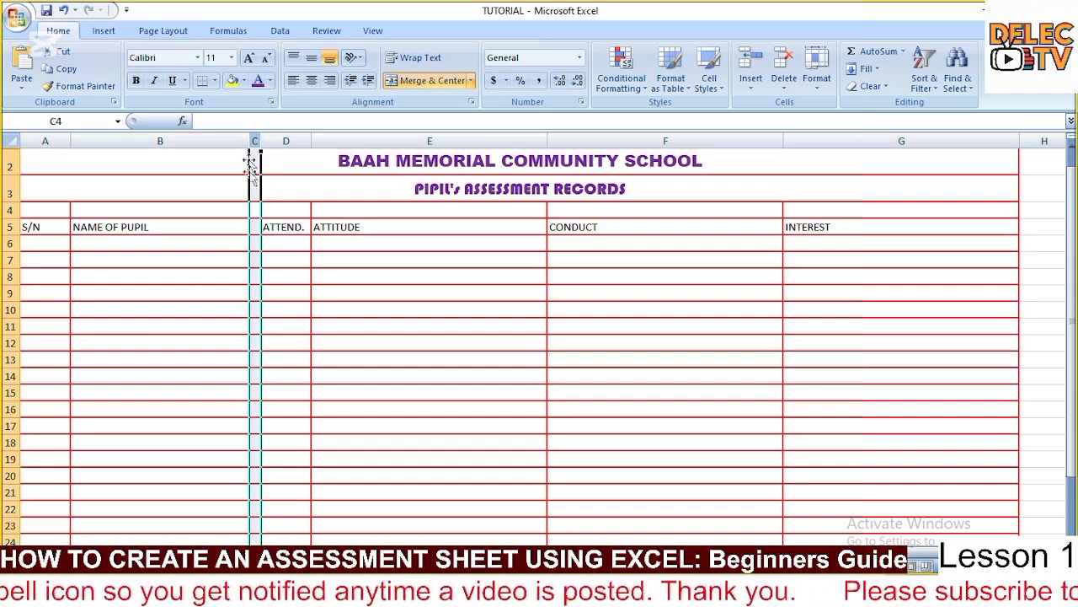
{"action": "right_click", "coordinate": [257, 228]}
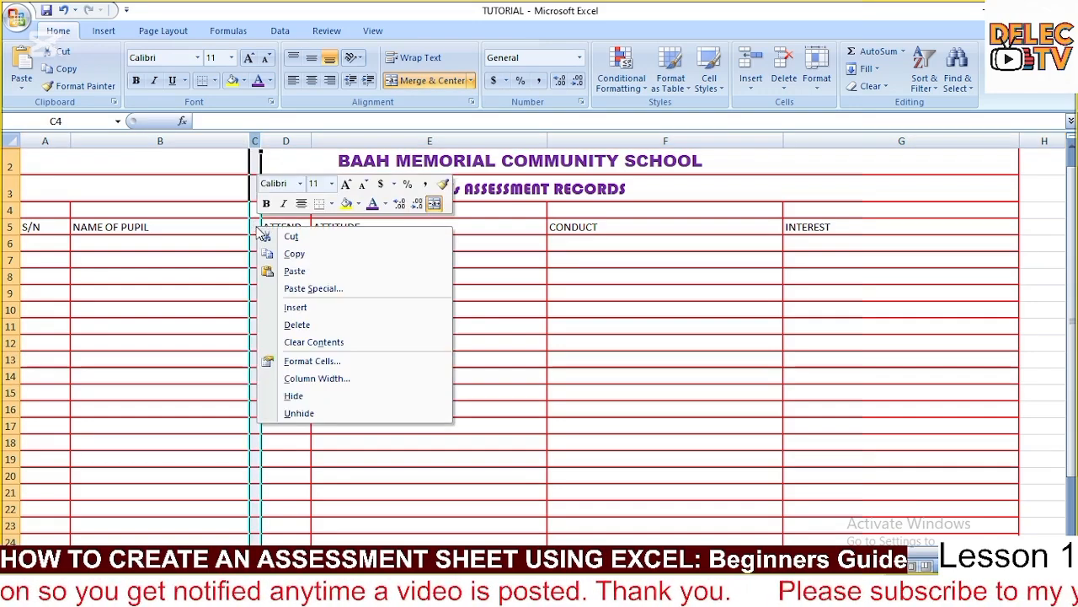
{"action": "left_click", "coordinate": [307, 360]}
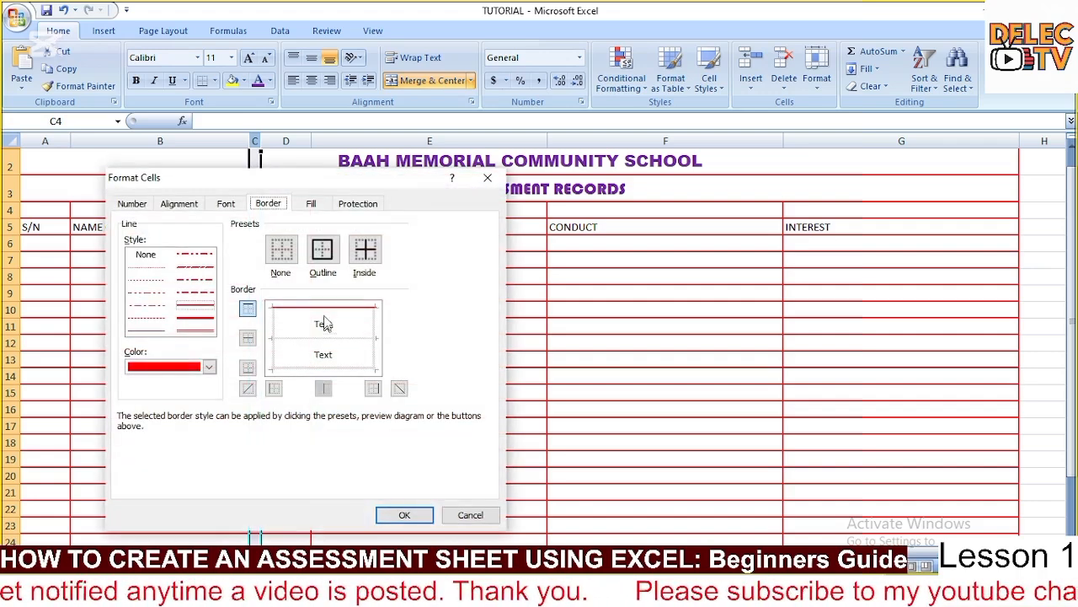
{"action": "left_click", "coordinate": [322, 312]}
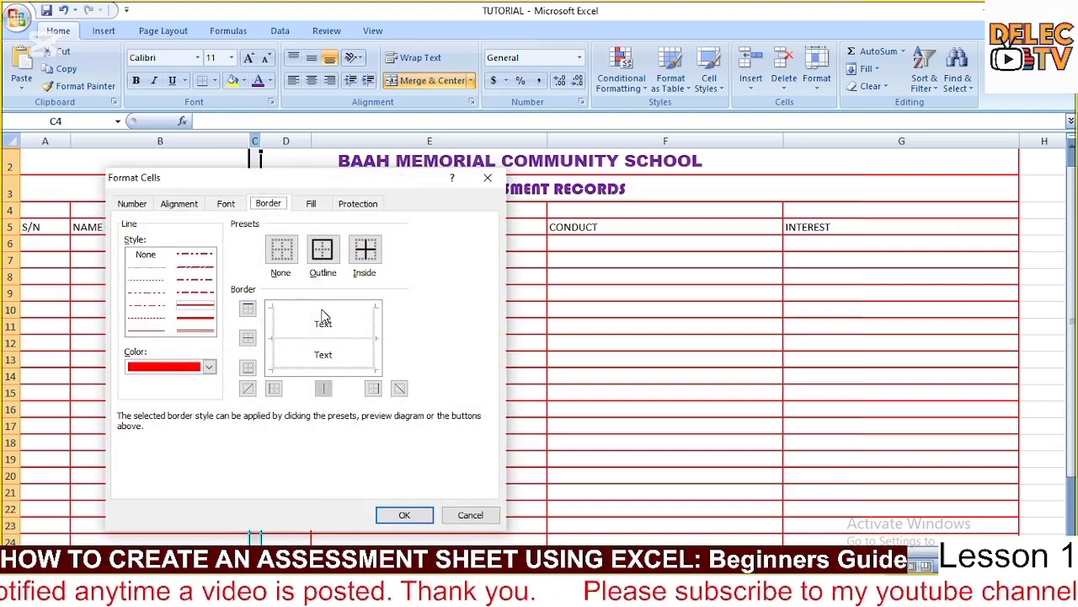
{"action": "left_click", "coordinate": [283, 258]}
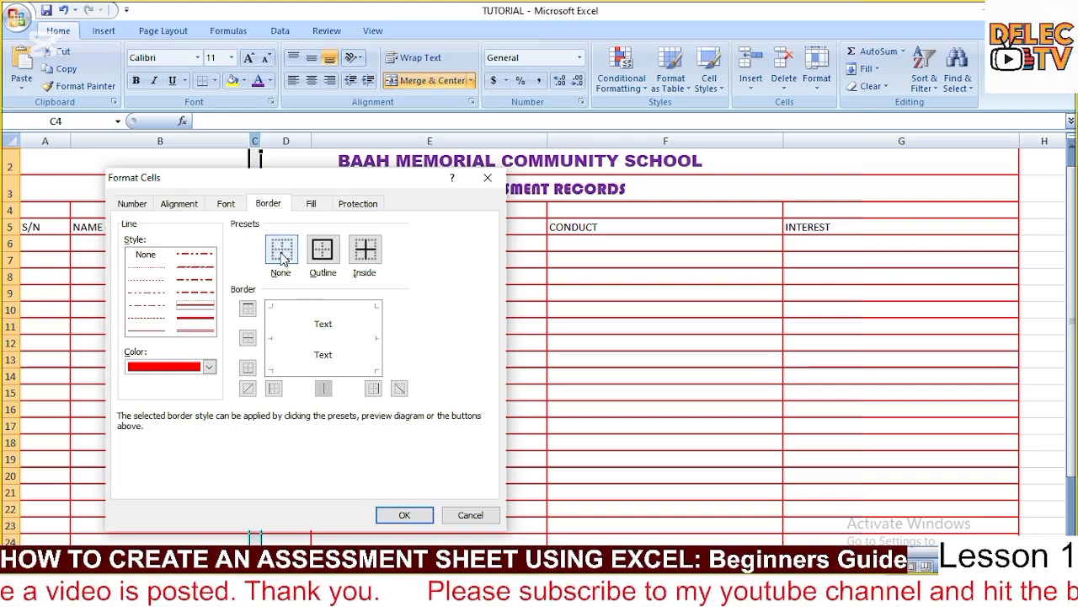
{"action": "left_click", "coordinate": [321, 255]}
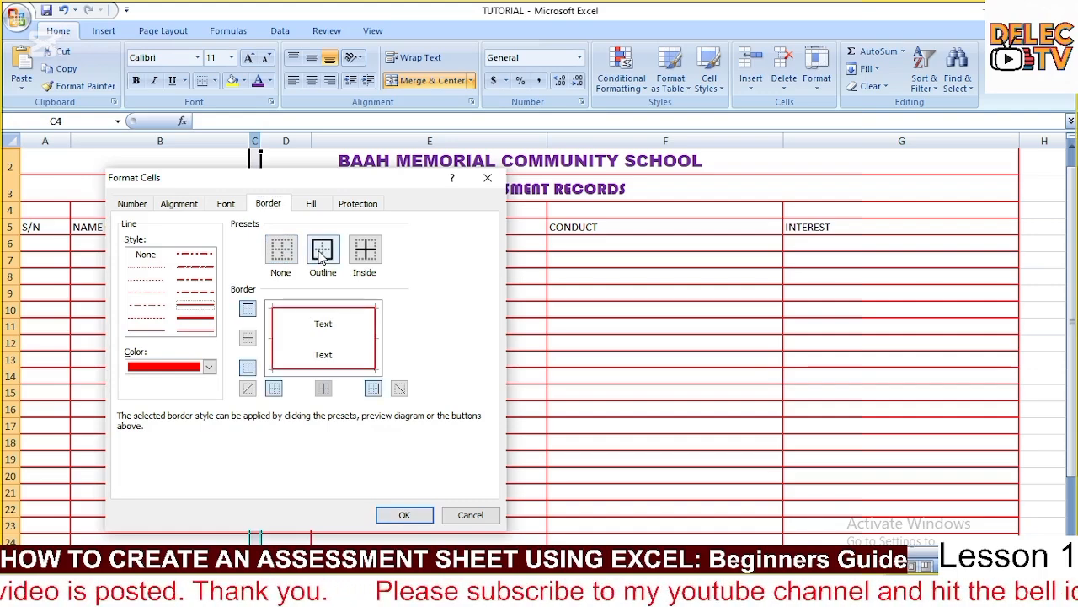
{"action": "left_click", "coordinate": [311, 310]}
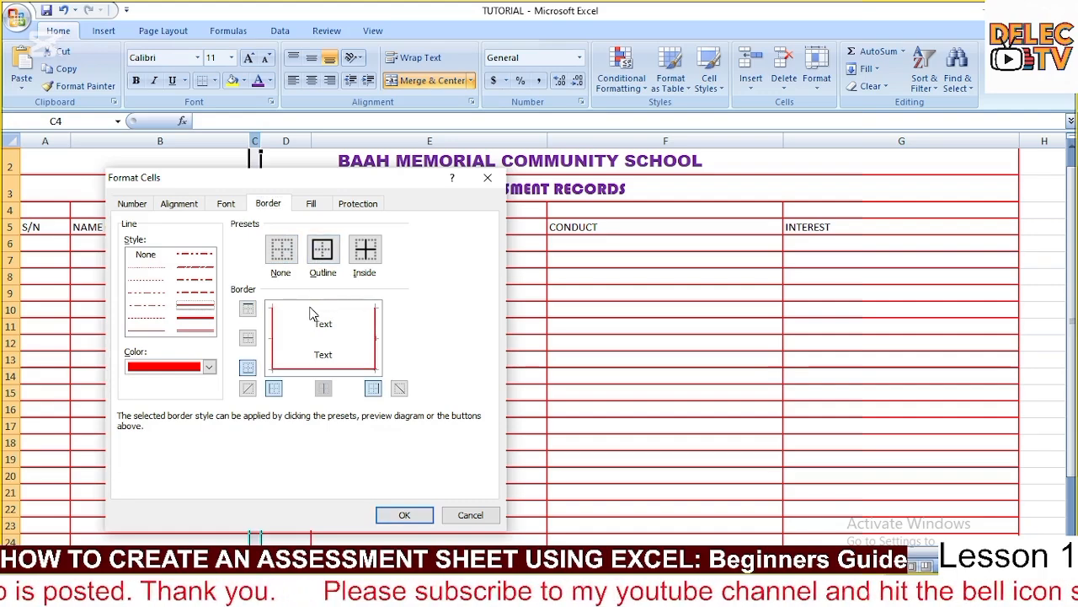
{"action": "left_click", "coordinate": [303, 369]}
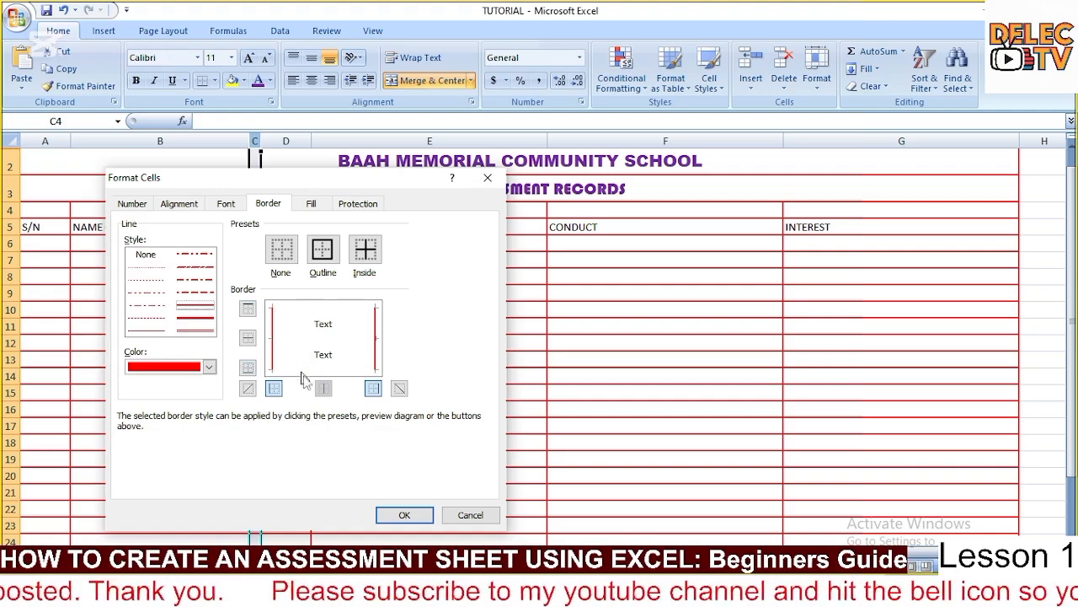
{"action": "left_click", "coordinate": [391, 512]}
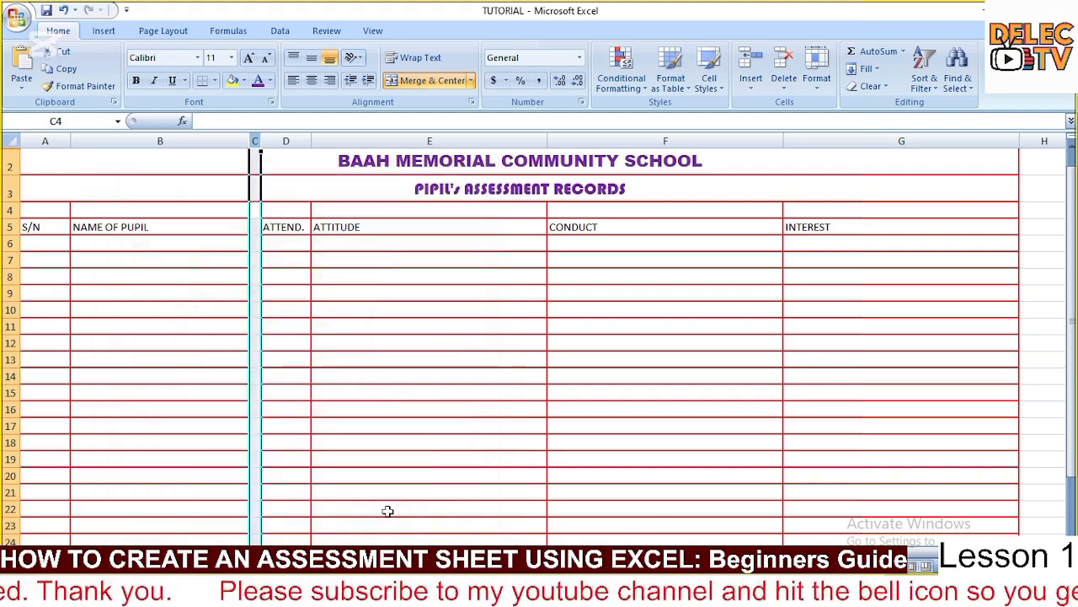
{"action": "left_click", "coordinate": [380, 476]}
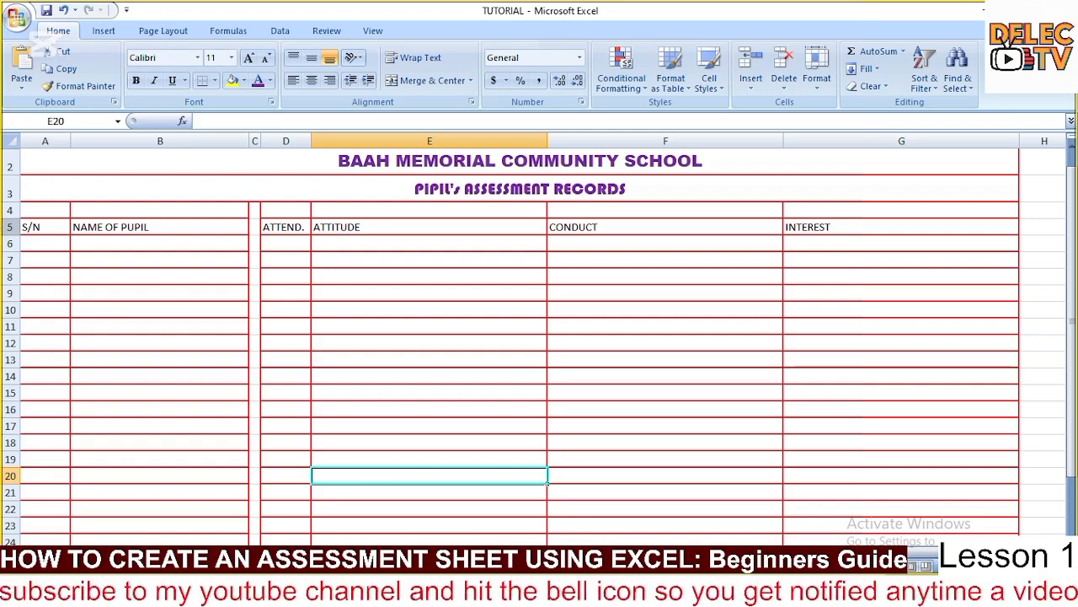
Step: Center the row 5 headings horizontally and vertically and make them bold
{"action": "scroll", "coordinate": [539, 337], "scroll_direction": "down", "scroll_amount": 1}
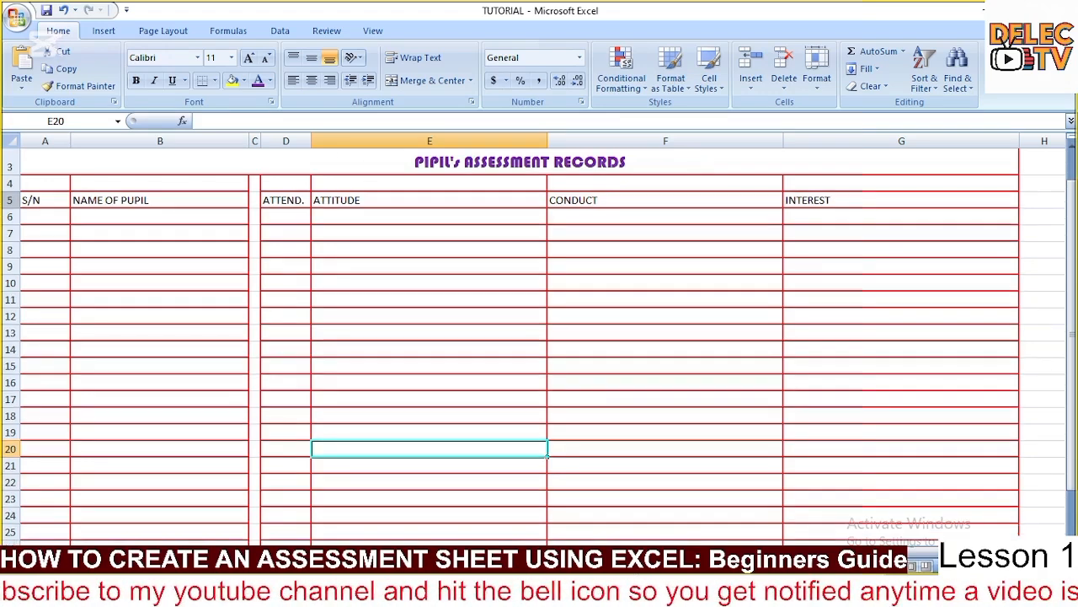
{"action": "left_click", "coordinate": [8, 199]}
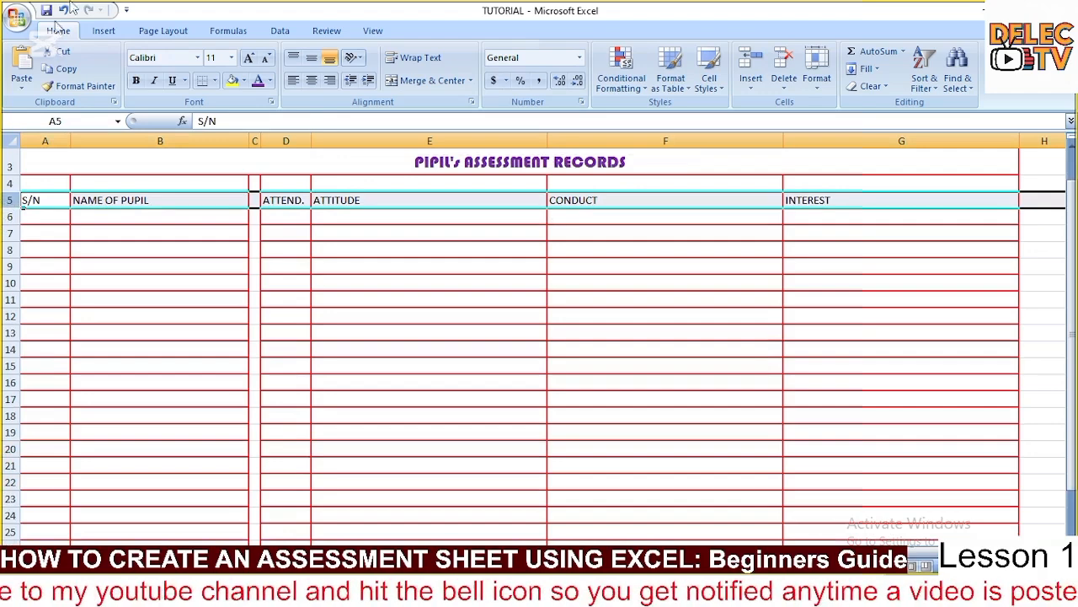
{"action": "left_click", "coordinate": [311, 59]}
{"action": "left_click", "coordinate": [312, 81]}
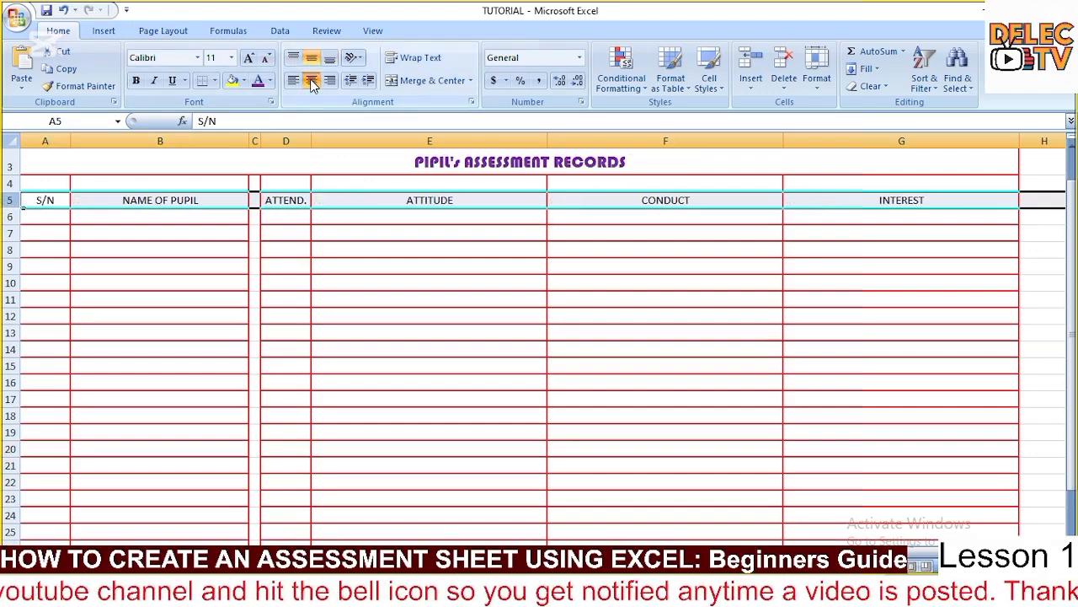
{"action": "left_click", "coordinate": [135, 81]}
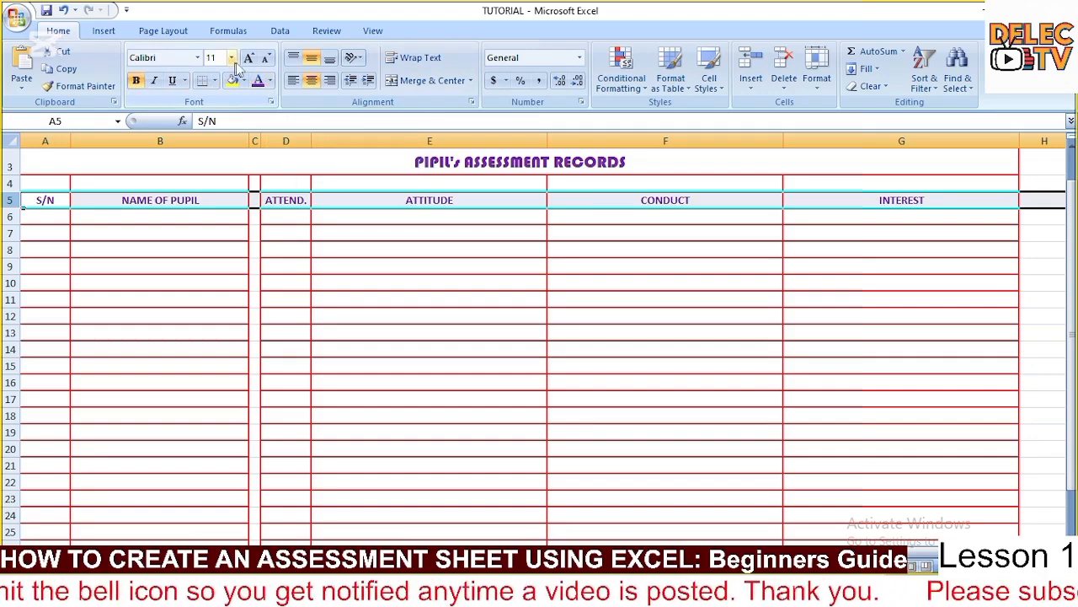
Step: Change the font of the row 5 headings to Arial Black
{"action": "left_click", "coordinate": [200, 61]}
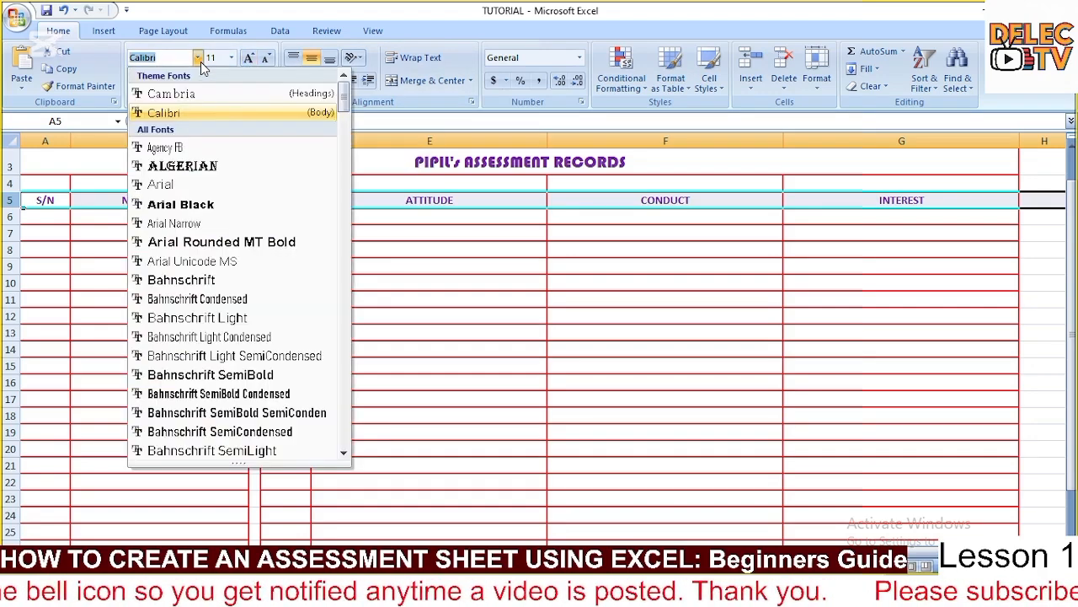
{"action": "left_click", "coordinate": [186, 206]}
{"action": "left_click", "coordinate": [380, 255]}
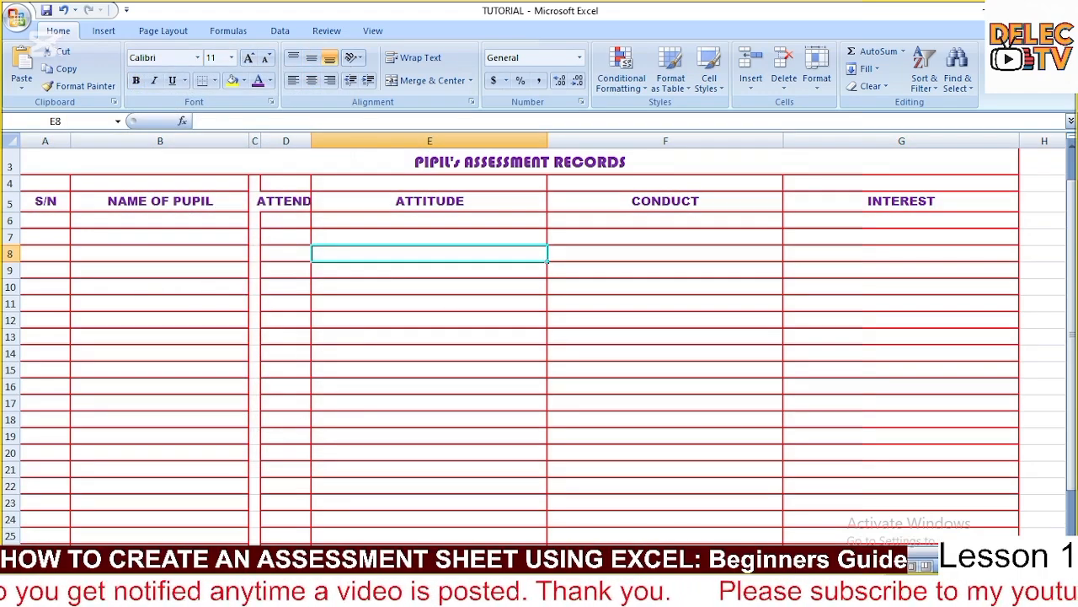
Step: Enter the first two serial numbers, 1 in cell A6 and 2 in cell A7
{"action": "left_click", "coordinate": [62, 221]}
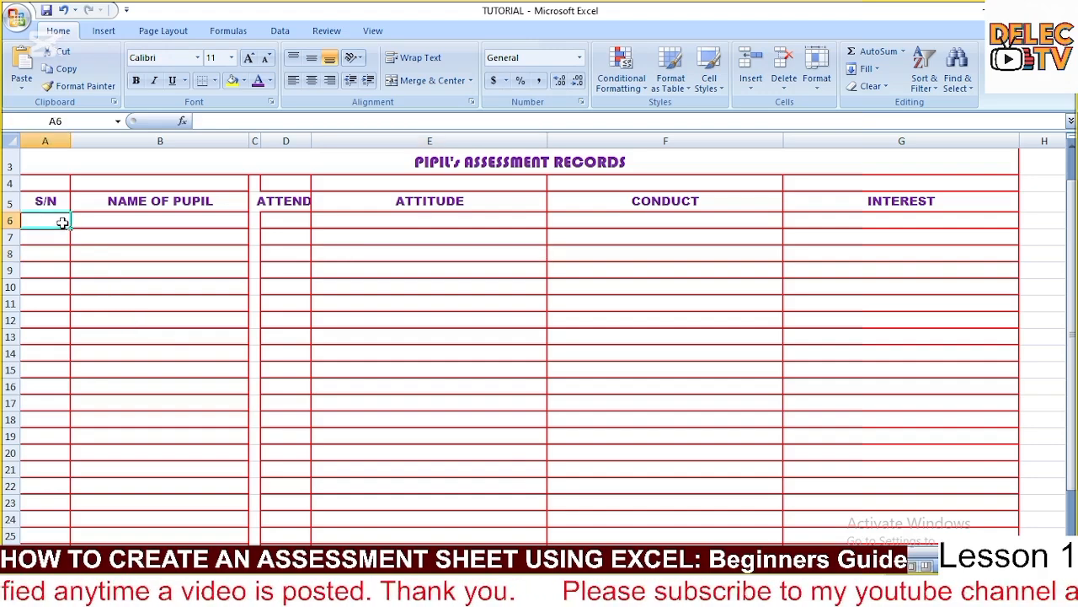
{"action": "type", "text": "1"}
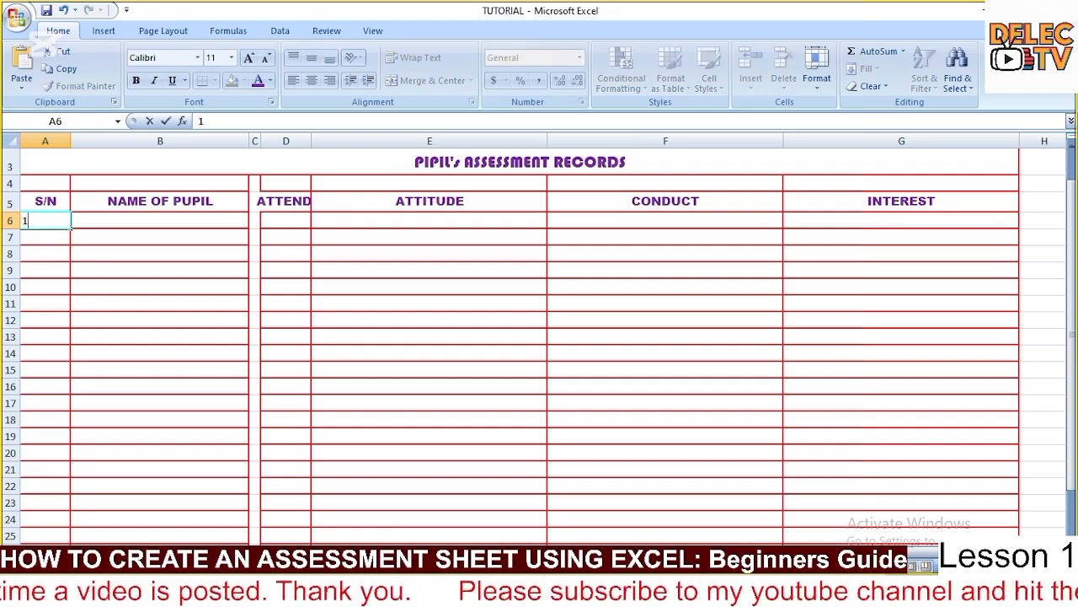
{"action": "key", "text": "Return"}
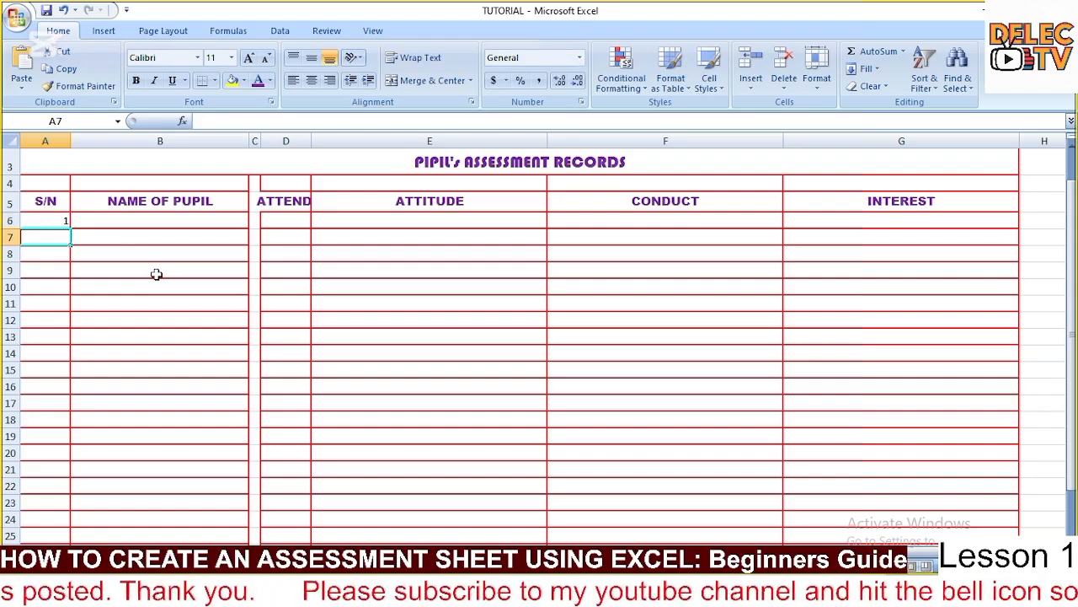
{"action": "type", "text": "2"}
{"action": "key", "text": "Return"}
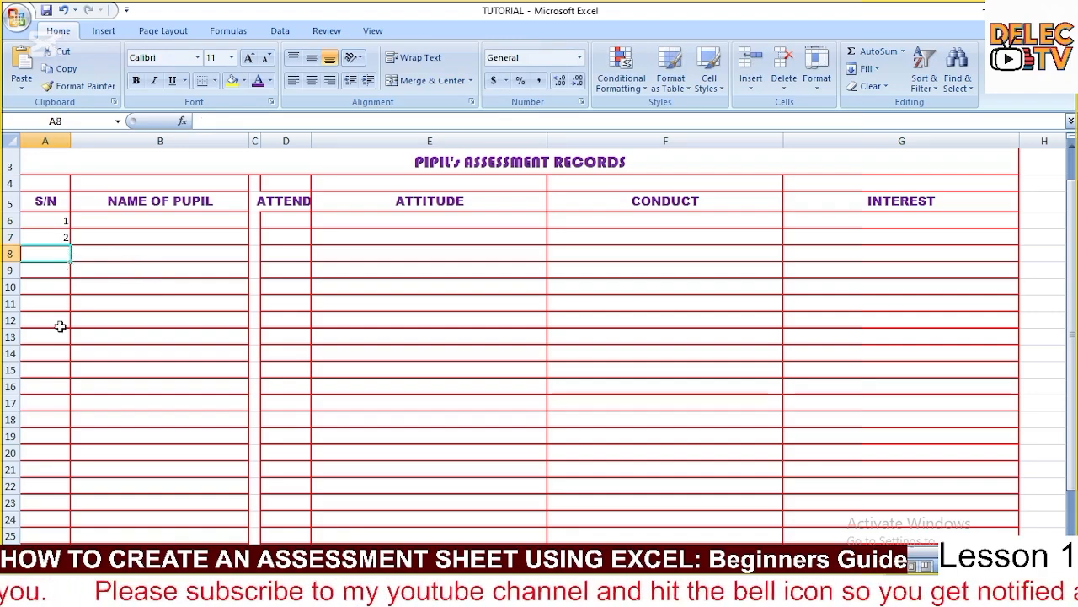
Step: Extend the serial number series from cells A6 and A7 down to 12 in cell A17
{"action": "left_click", "coordinate": [56, 221]}
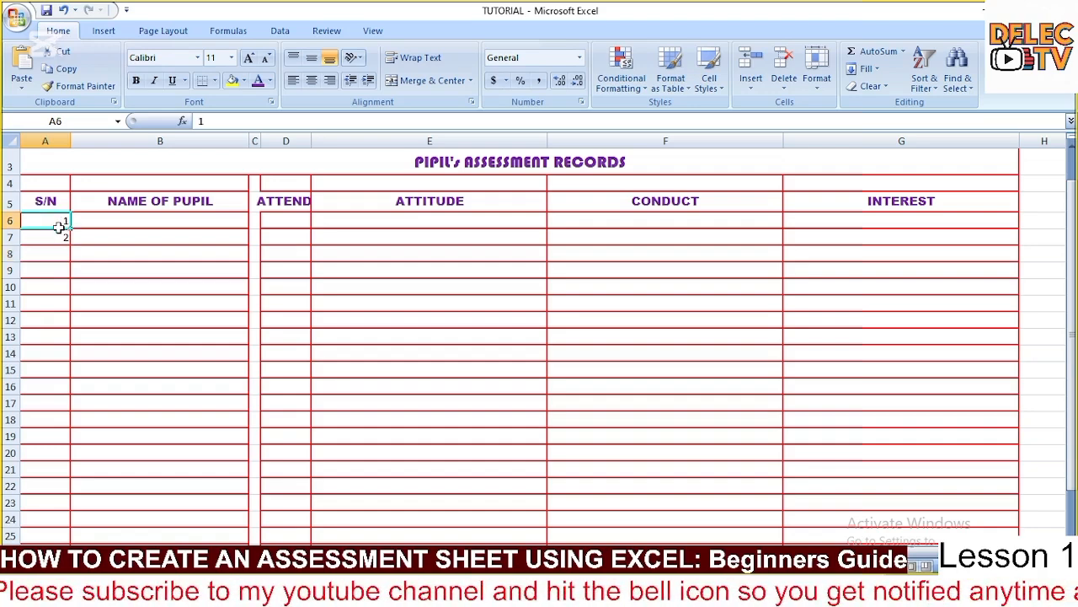
{"action": "left_click_drag", "start_coordinate": [57, 220], "coordinate": [59, 237]}
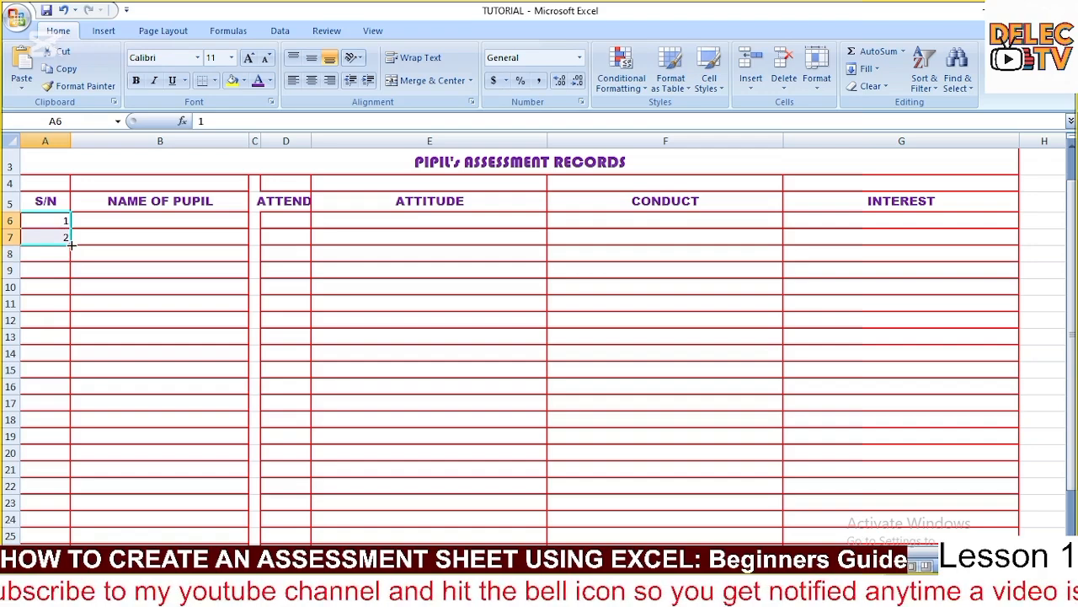
{"action": "left_click_drag", "start_coordinate": [72, 244], "coordinate": [65, 412]}
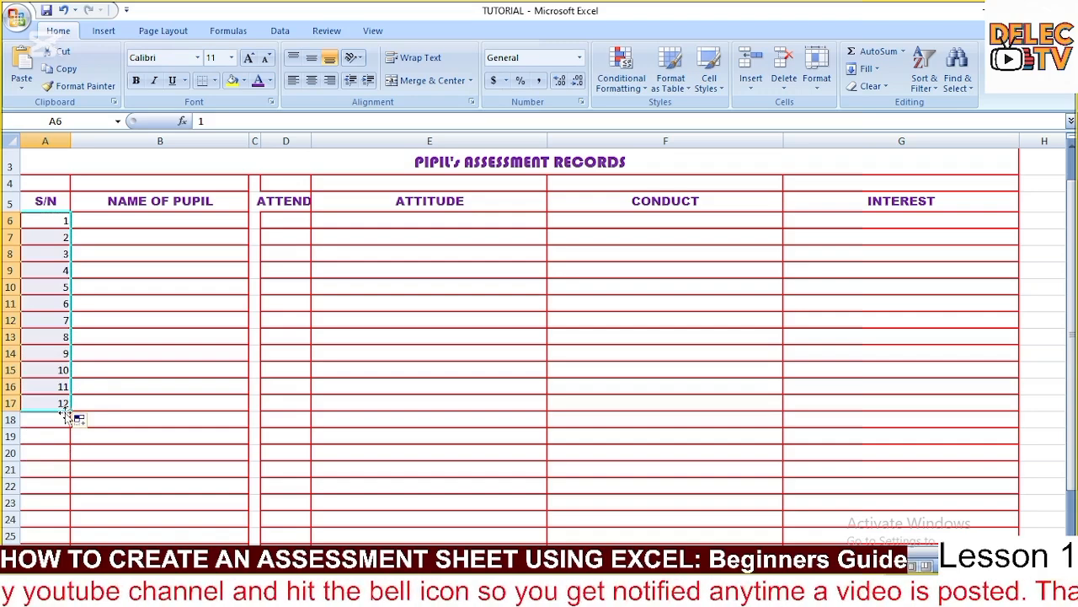
{"action": "left_click", "coordinate": [134, 402]}
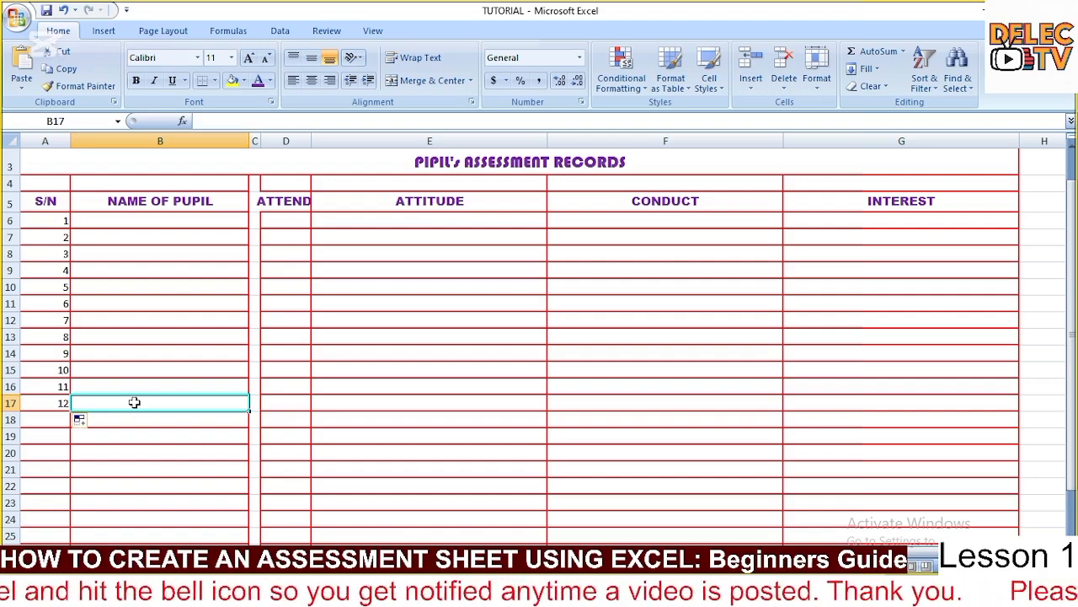
{"action": "scroll", "coordinate": [134, 402], "scroll_direction": "down", "scroll_amount": 1}
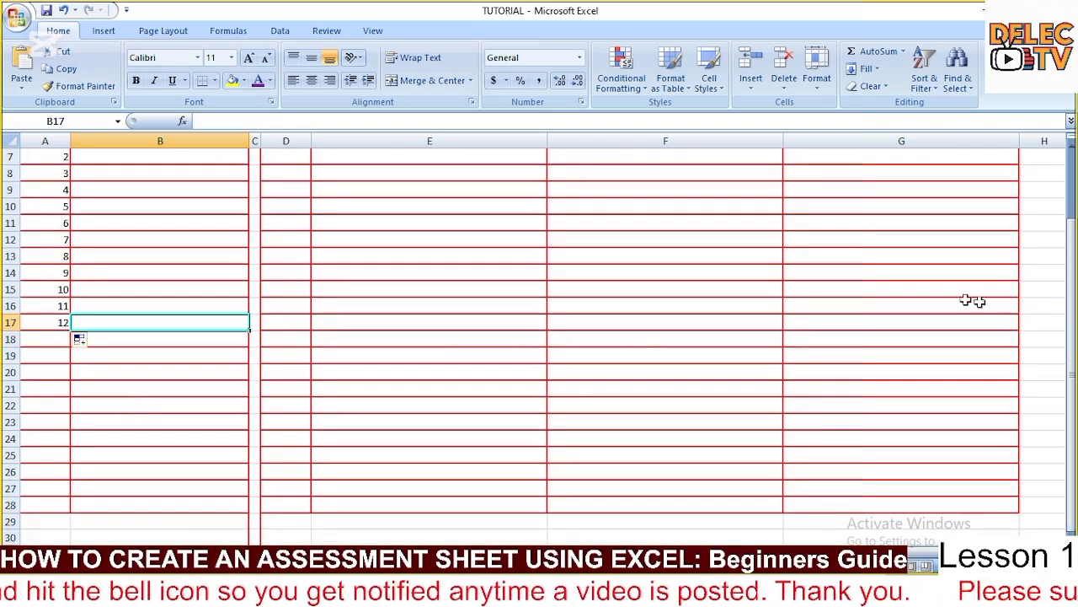
{"action": "left_click_drag", "start_coordinate": [1072, 371], "coordinate": [1071, 359]}
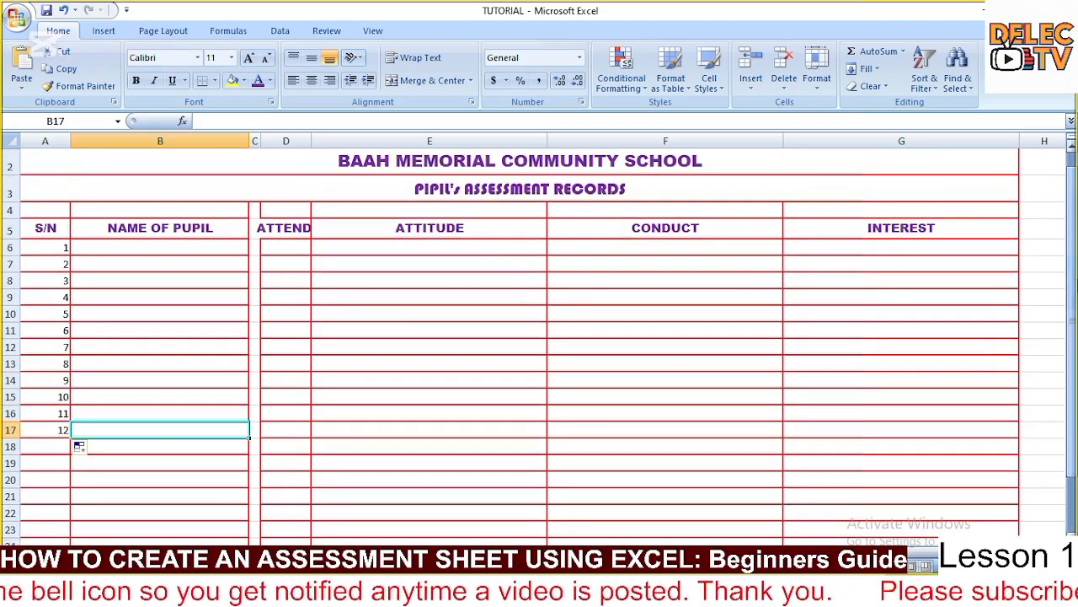
{"action": "left_click", "coordinate": [182, 249]}
{"action": "left_click", "coordinate": [181, 266]}
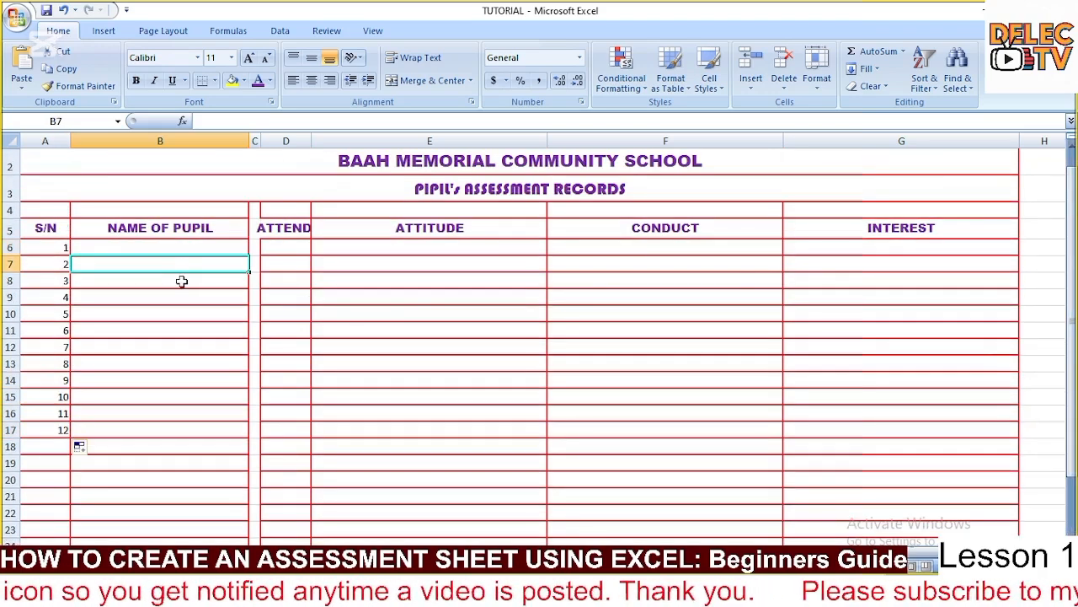
{"action": "left_click", "coordinate": [180, 281]}
{"action": "left_click", "coordinate": [174, 346]}
{"action": "left_click", "coordinate": [172, 444]}
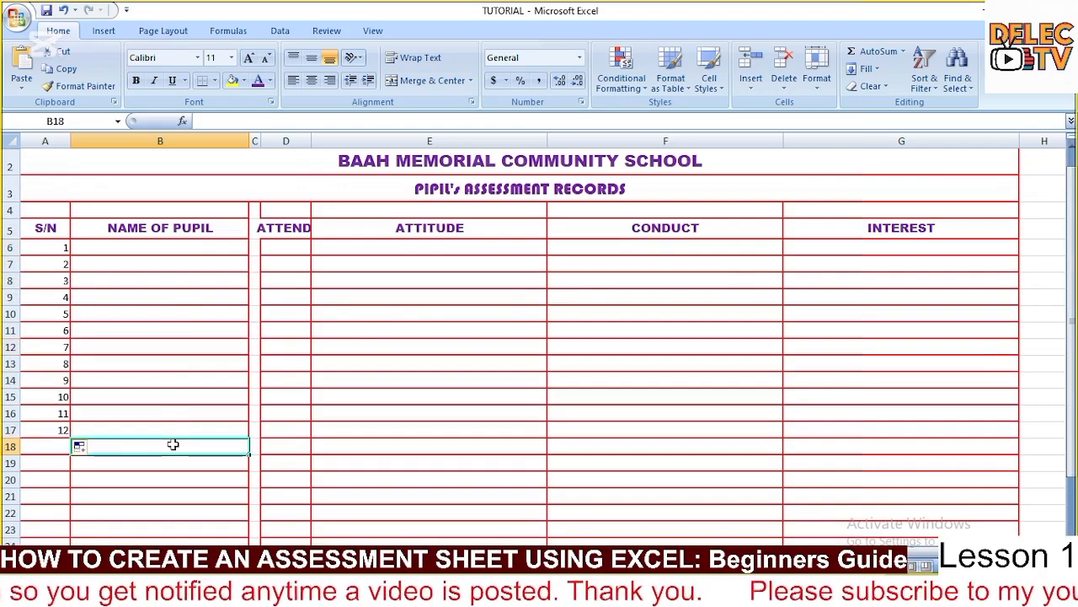
{"action": "left_click", "coordinate": [186, 480]}
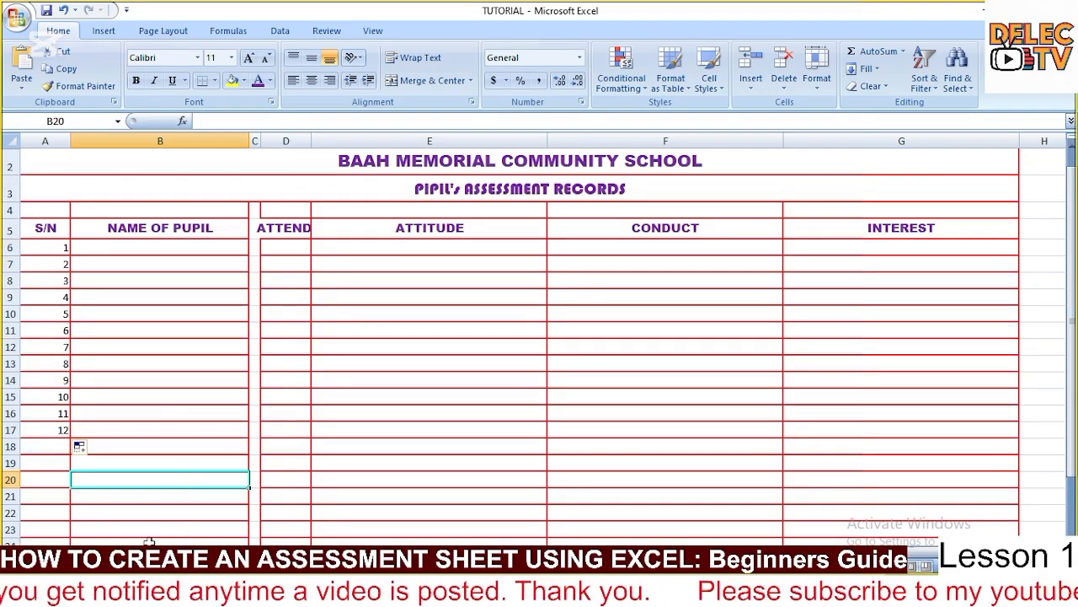